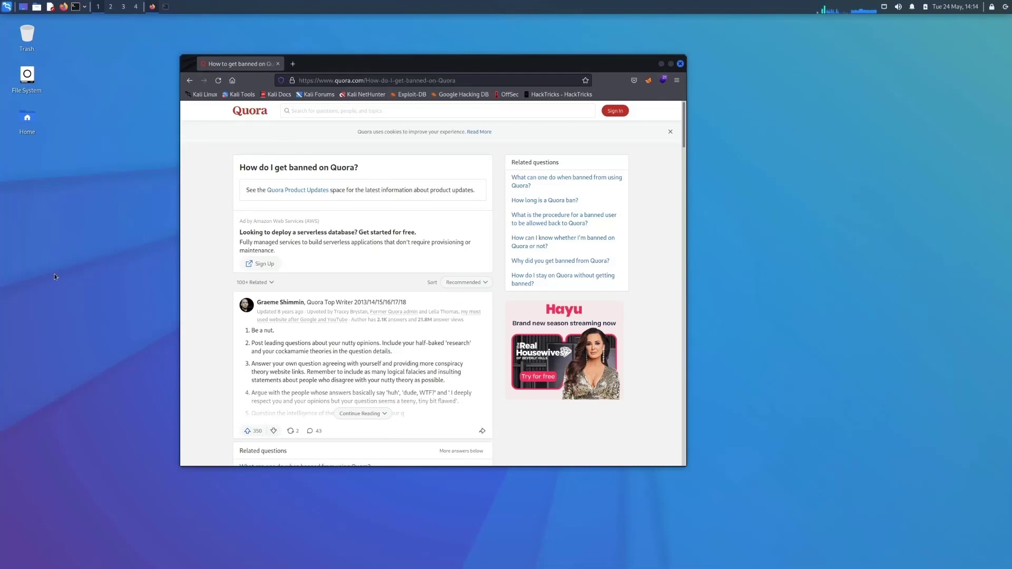
Maximize Firefox and close the first tab, keeping the 'banned from Quora' question.
double_click(343, 68)
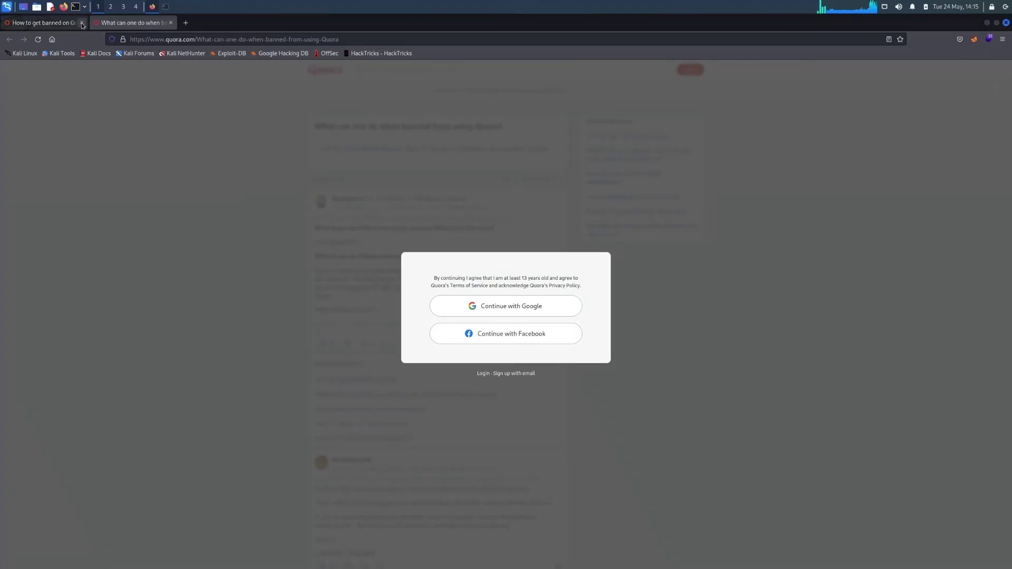
click(81, 22)
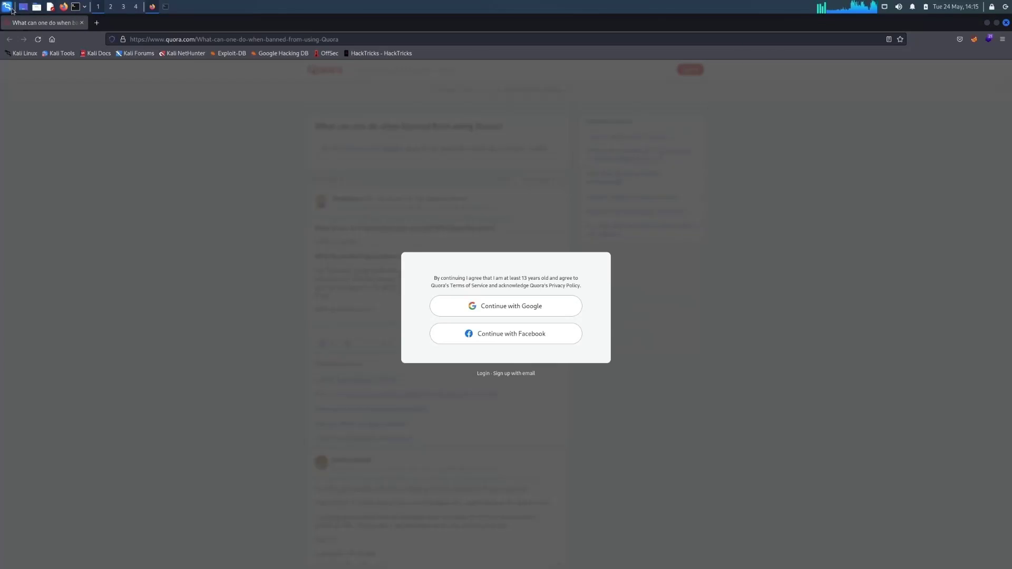
Launch Burp Suite from the app launcher and start a temporary project with defaults.
key(super)
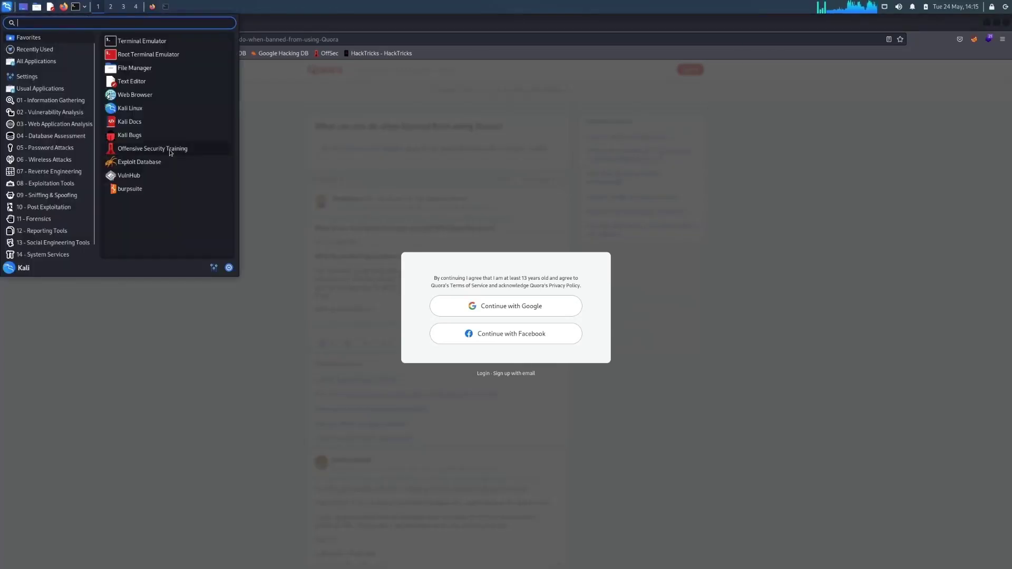
text(burp)
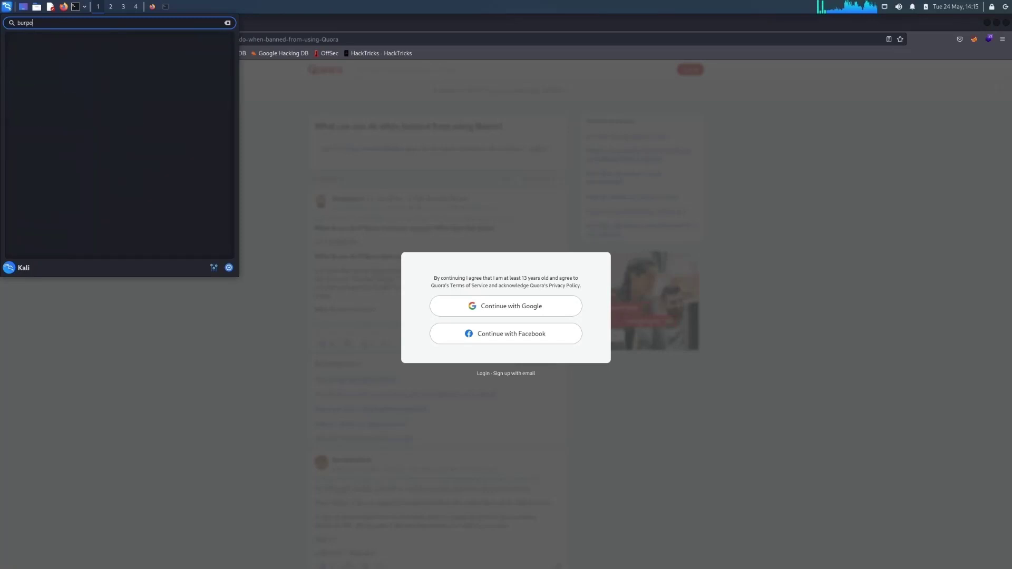
key(Return)
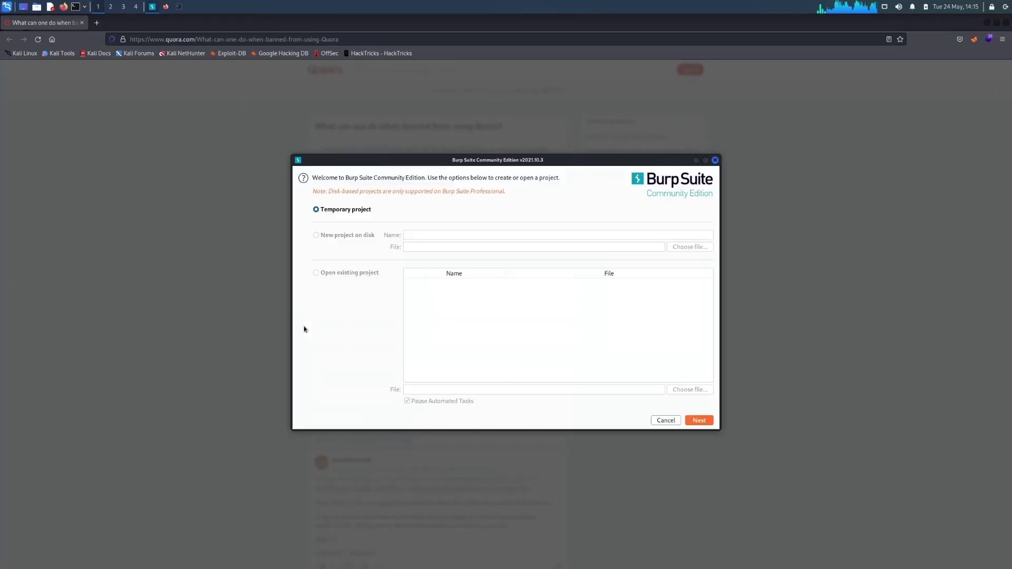
click(697, 420)
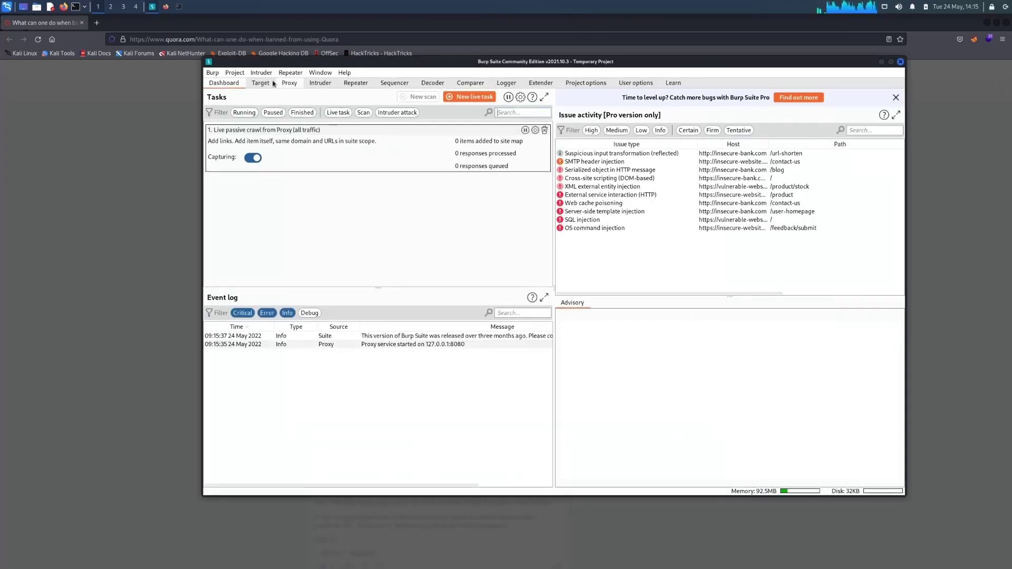
Route Firefox traffic through Burp with the BurpSuite FoxyProxy profile.
click(288, 83)
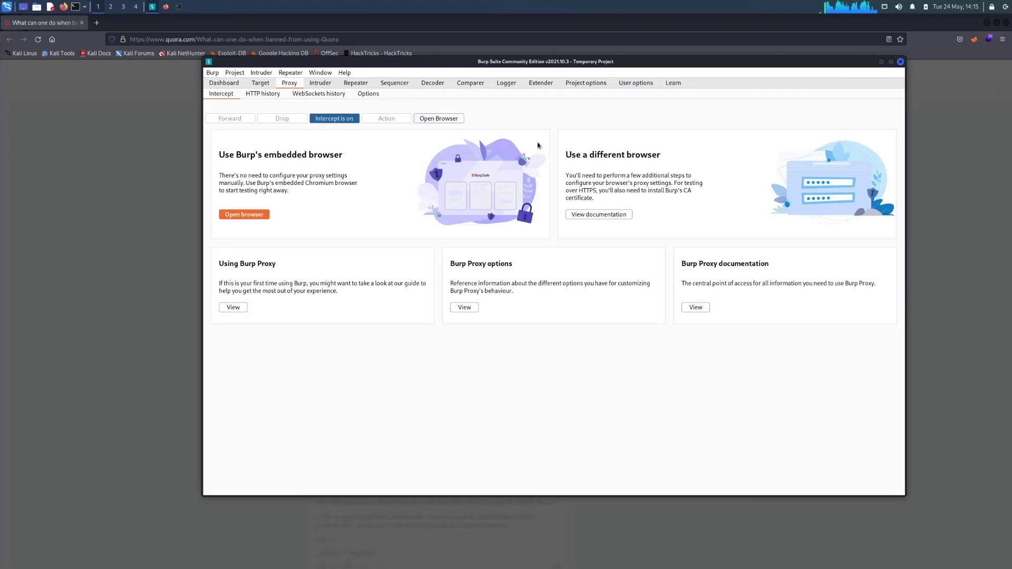
click(928, 97)
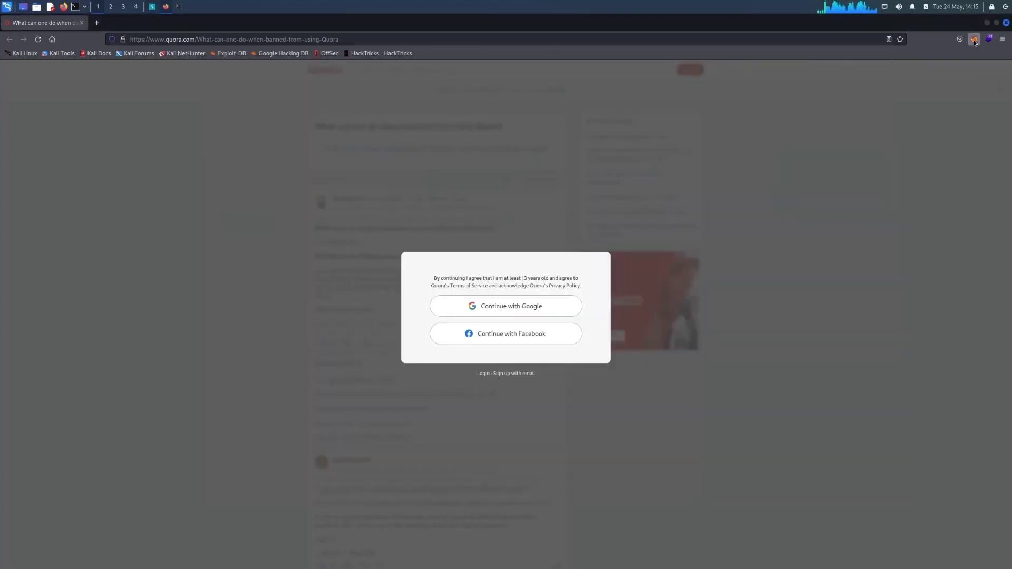
click(974, 39)
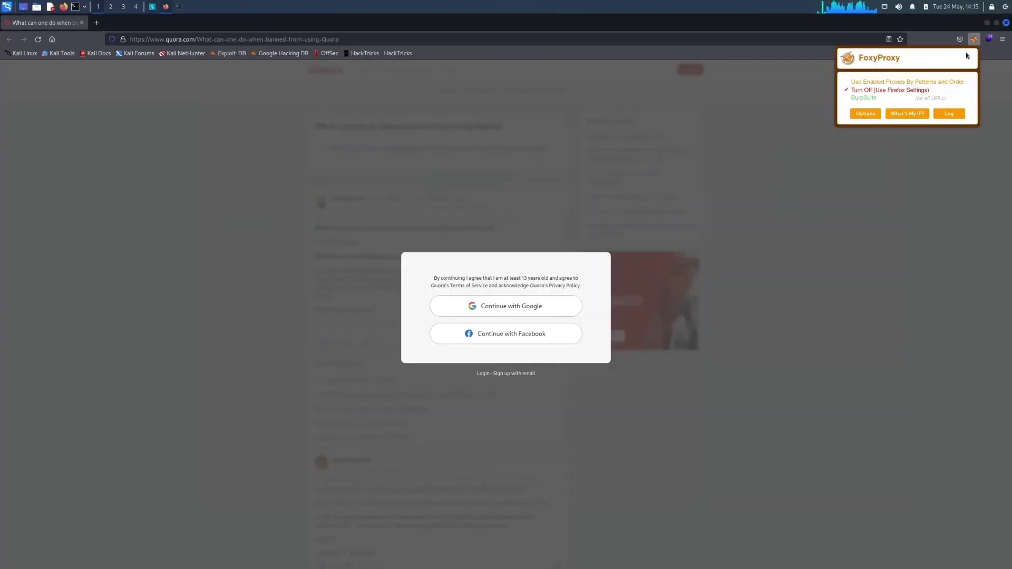
click(891, 98)
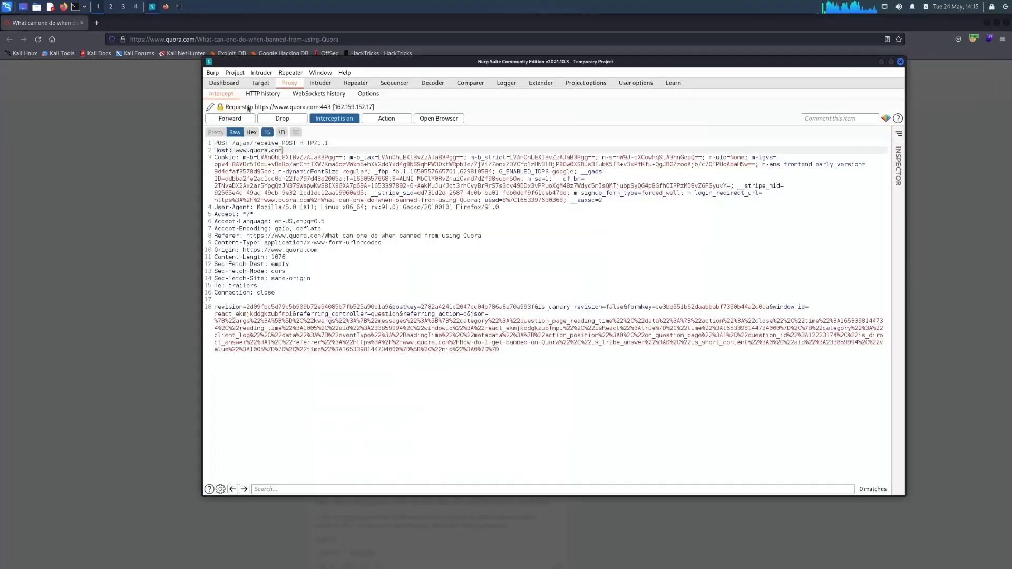
Catch the Quora GET request, inspect its Host and User-Agent, and view proxy options.
click(332, 119)
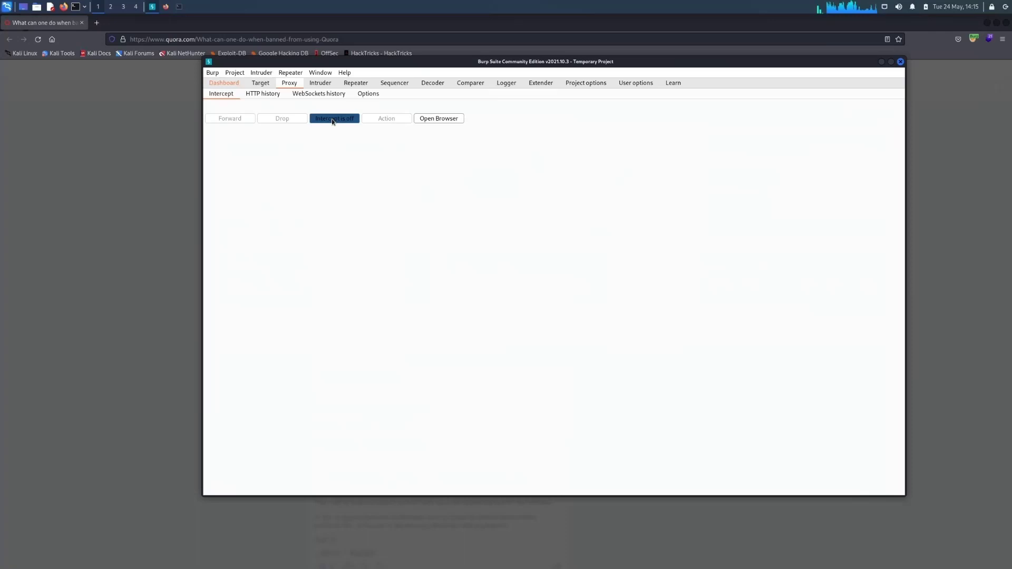
click(39, 40)
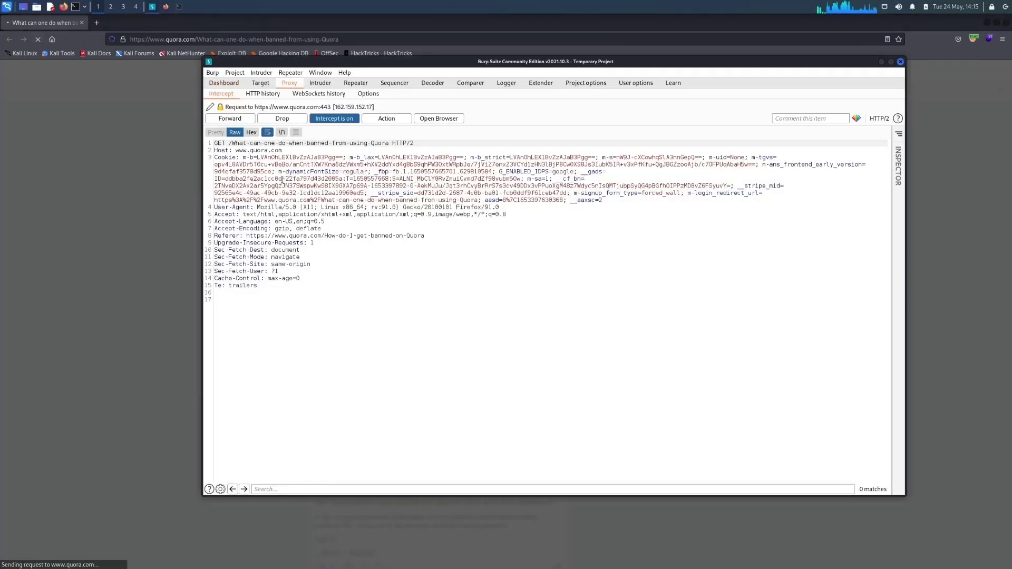
drag(233, 150, 289, 150)
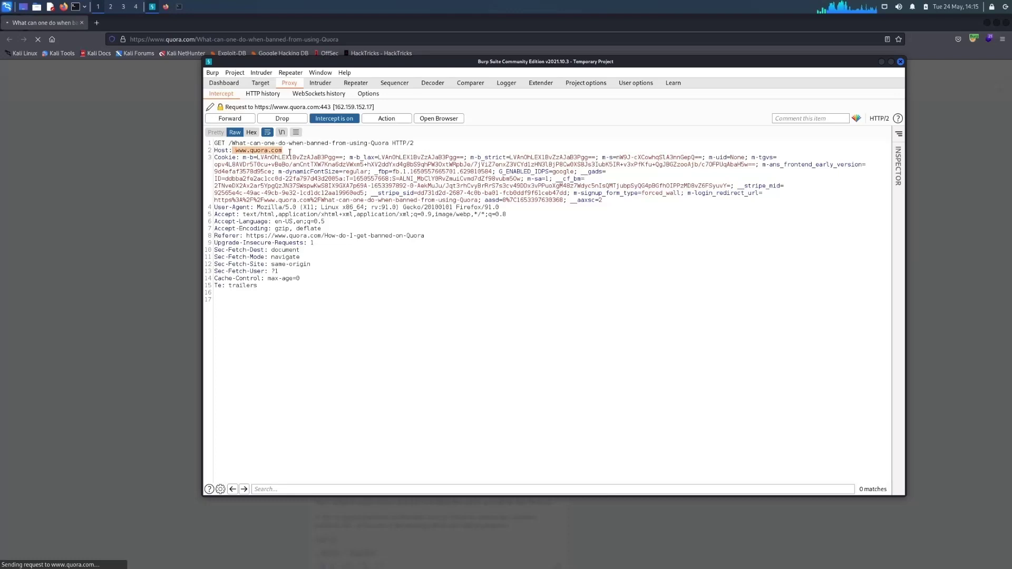
click(290, 151)
drag(503, 207, 257, 207)
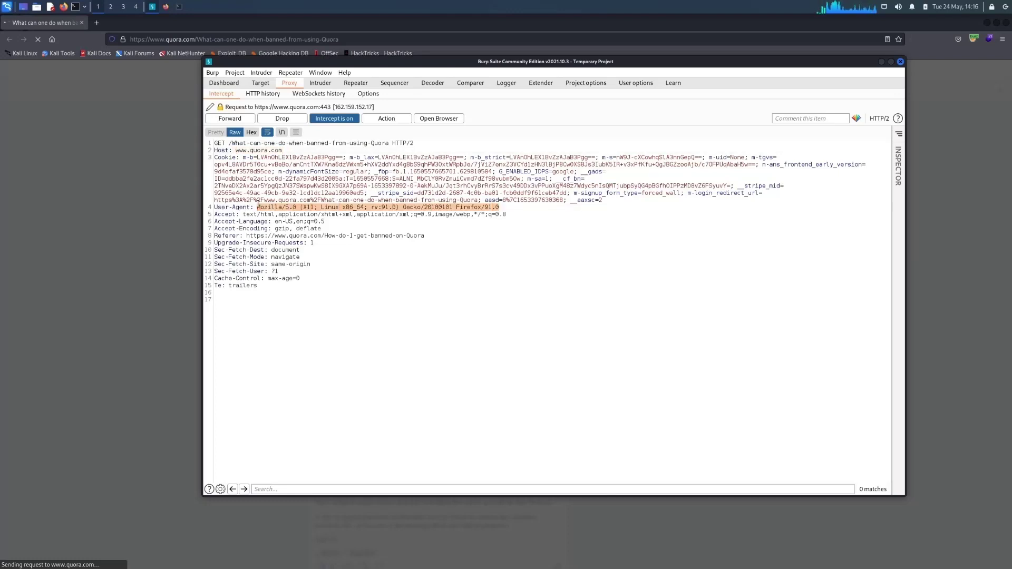
click(366, 93)
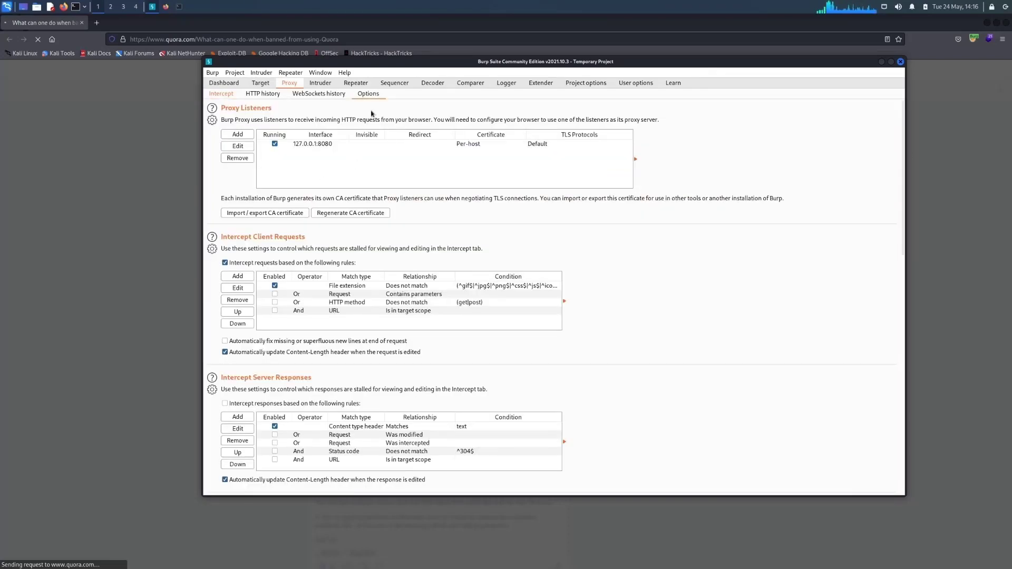
Set the interface font size to 17 and the HTTP message font to Monospaced 17pt.
click(633, 84)
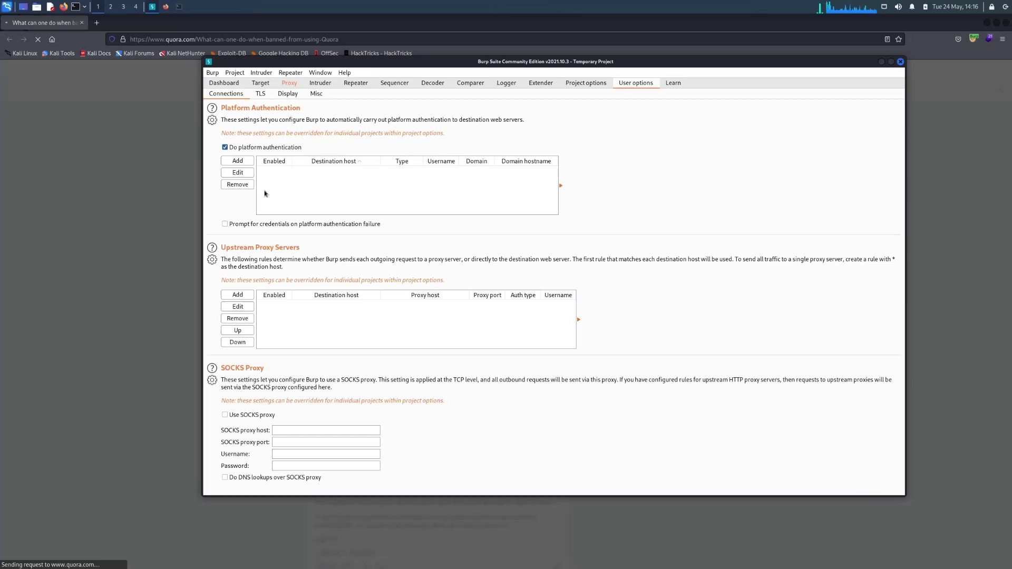
click(294, 96)
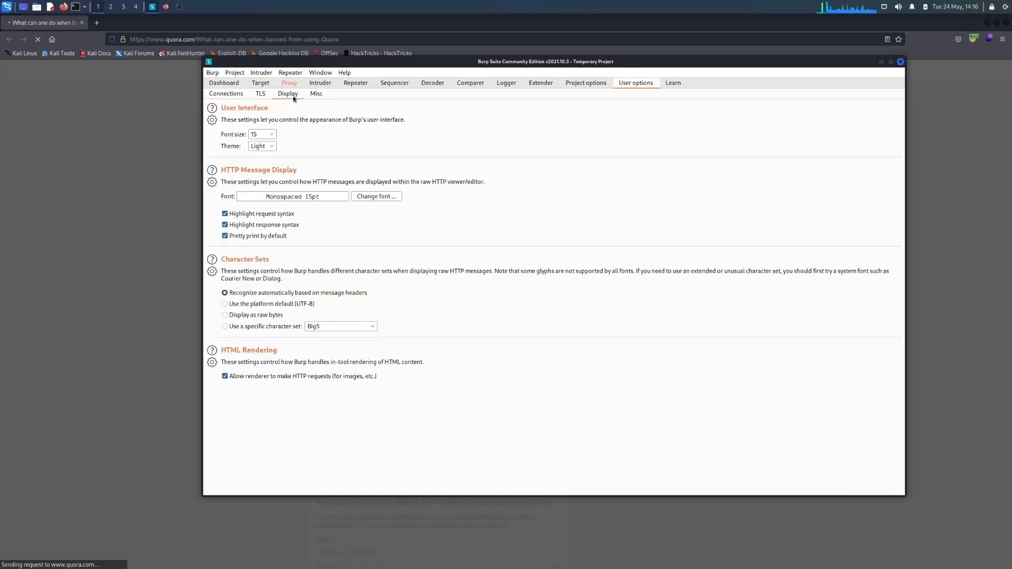
click(272, 137)
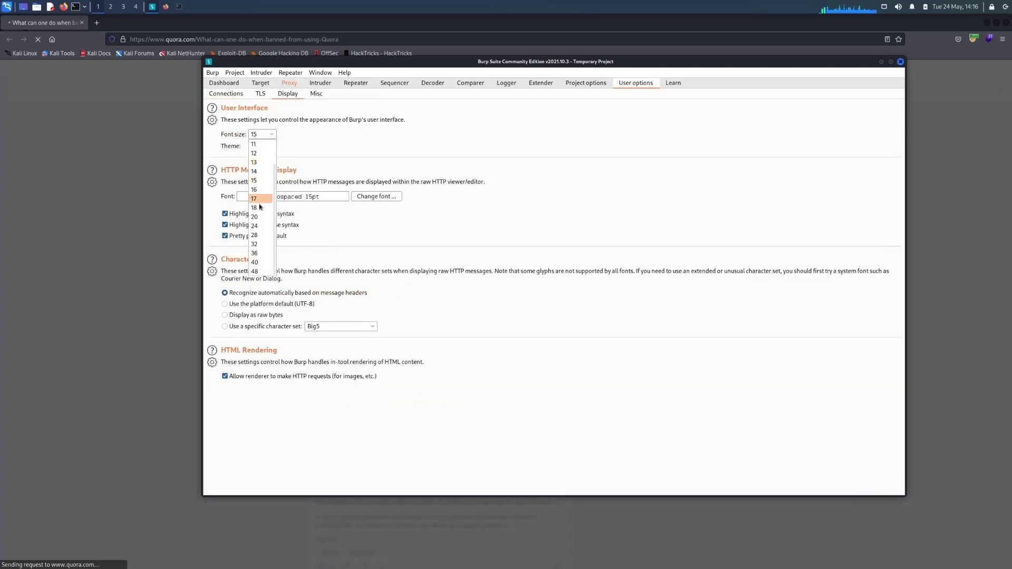
click(328, 198)
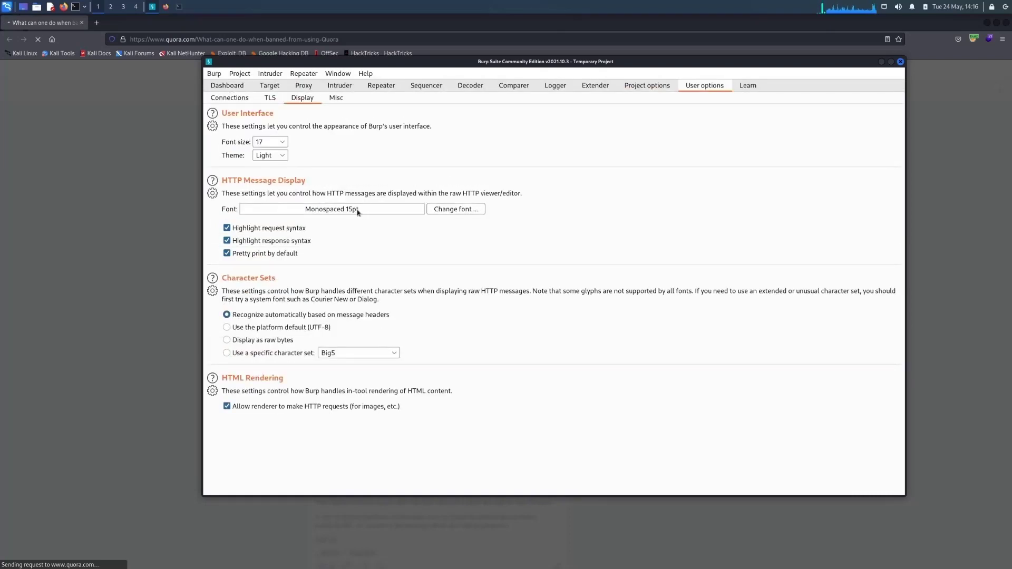
click(453, 210)
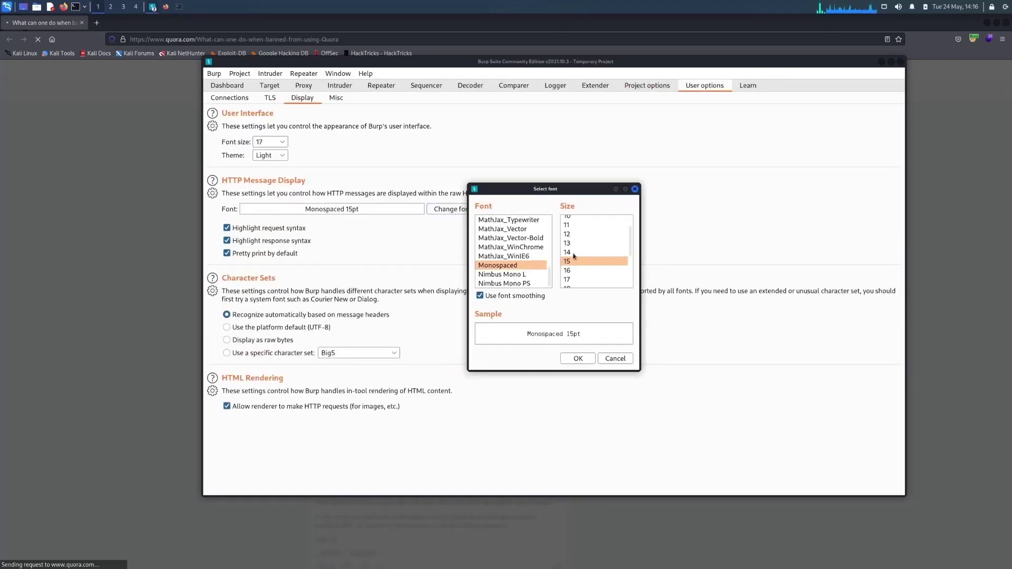
click(570, 281)
click(578, 358)
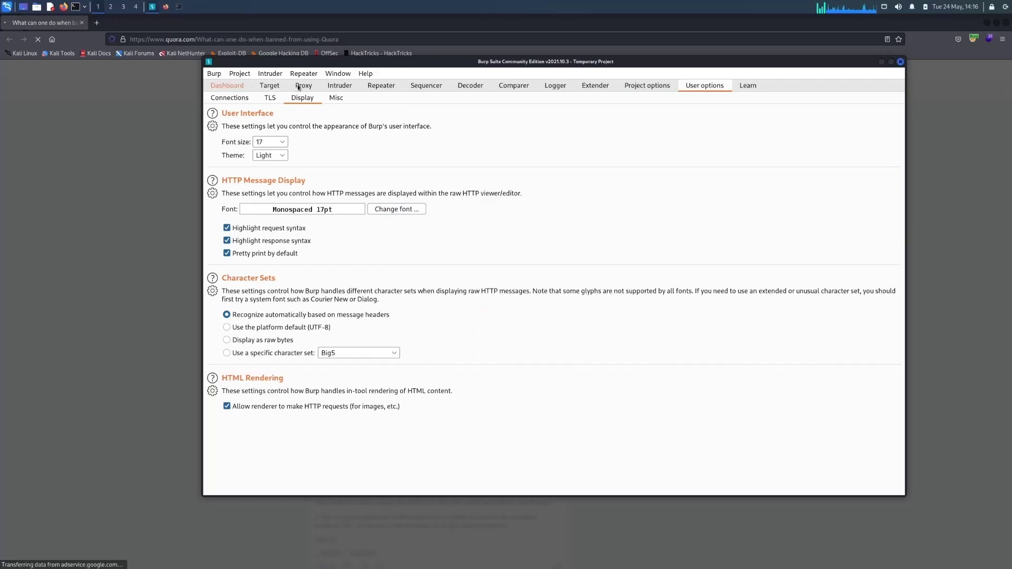
click(241, 88)
click(304, 86)
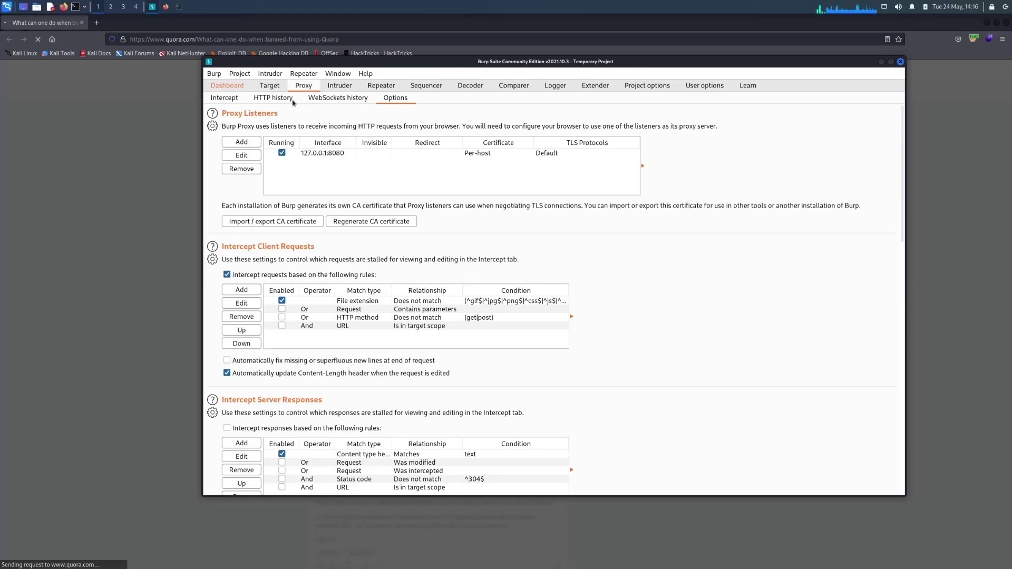
Replace User-Agent with google_adbot_UA, add X-Forwarded-For: 66.102.0.0, and copy both lines.
click(236, 101)
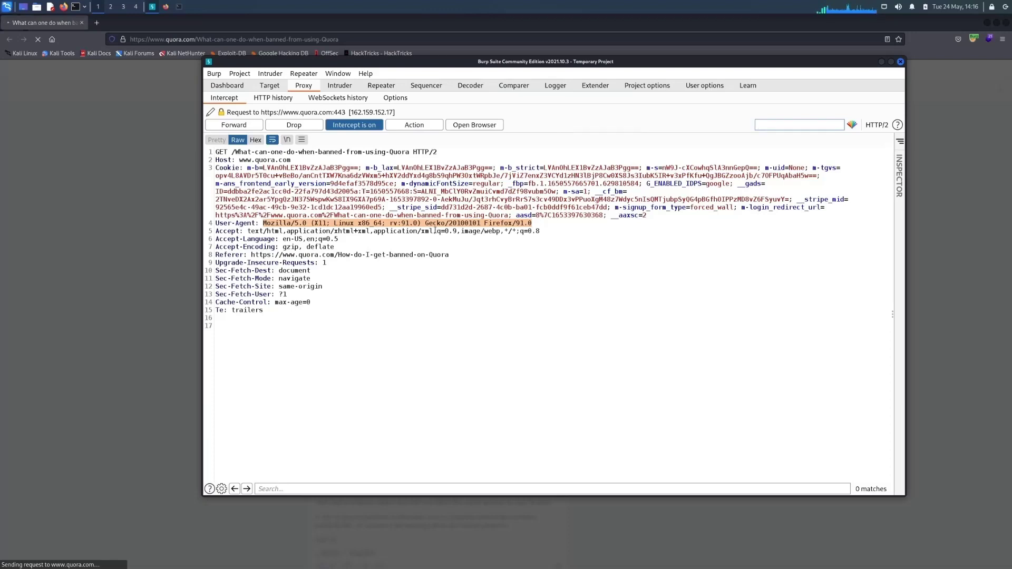
text(goog)
click(461, 223)
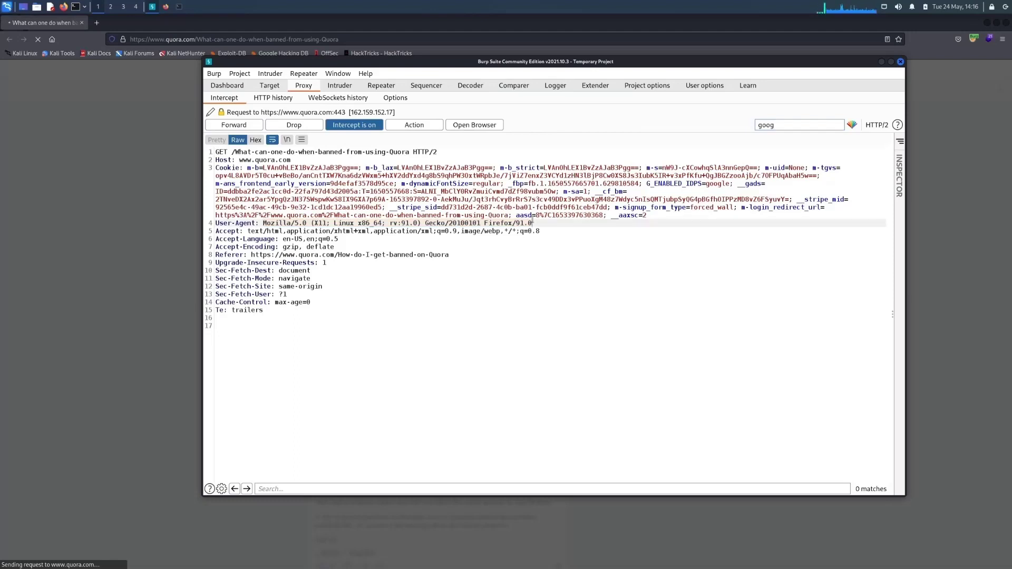
drag(533, 223, 263, 224)
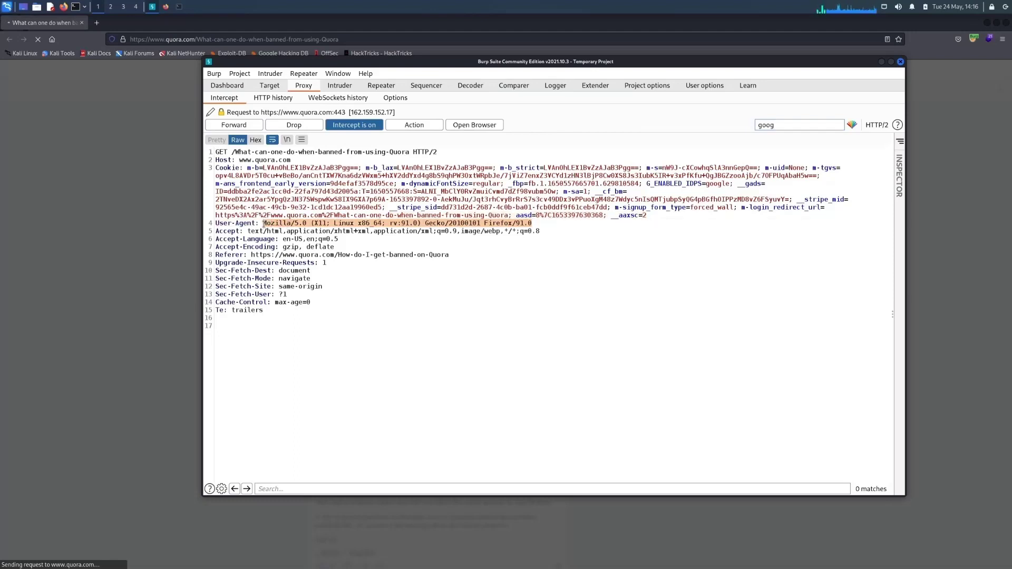
text(google)
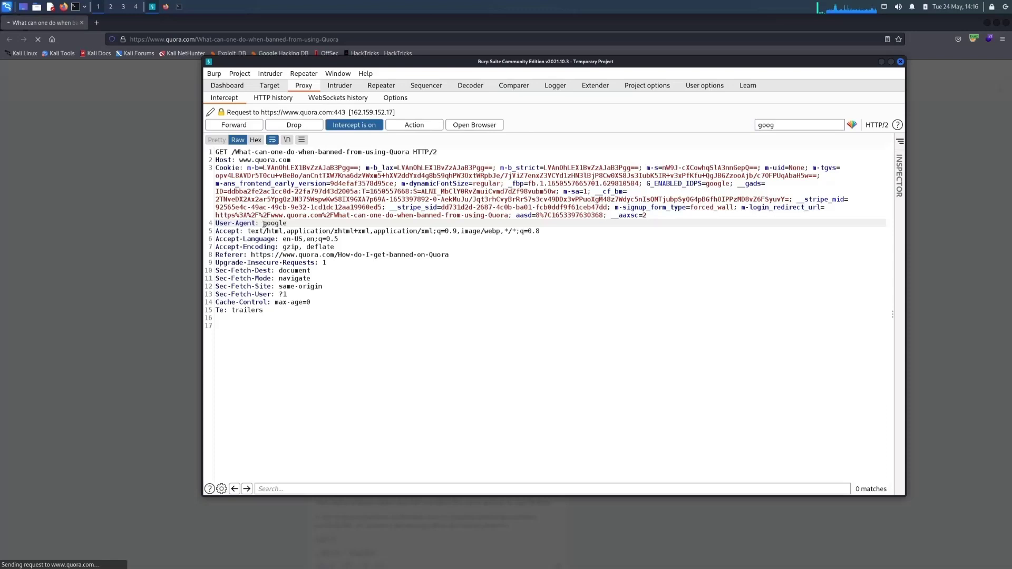
text(_adbot)
text(_UA)
key(Return)
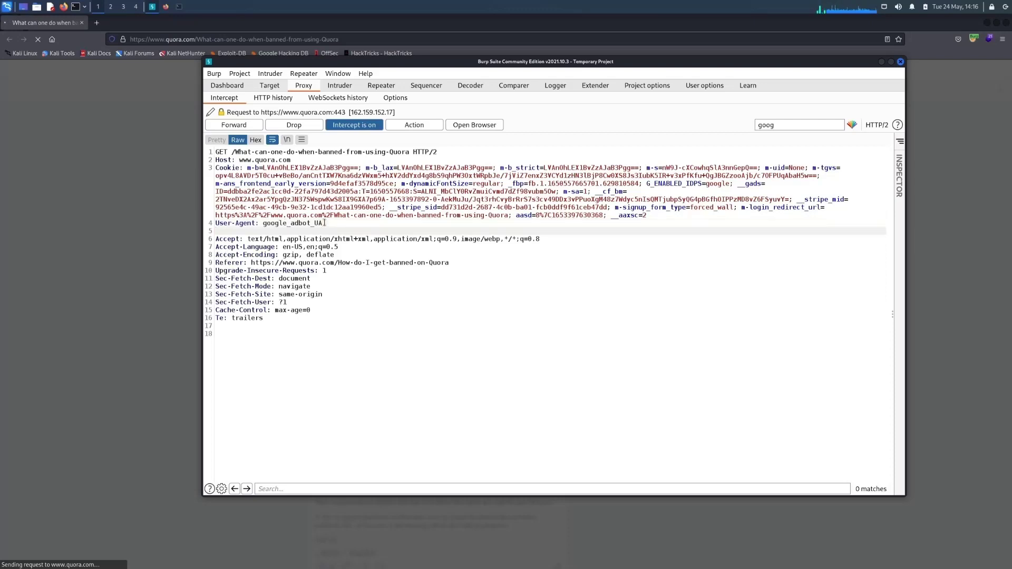
text(X-Forwa)
text(rded)
text(-For: )
text(66.)
text(102.0.0)
drag(323, 230, 216, 223)
key(ctrl+c)
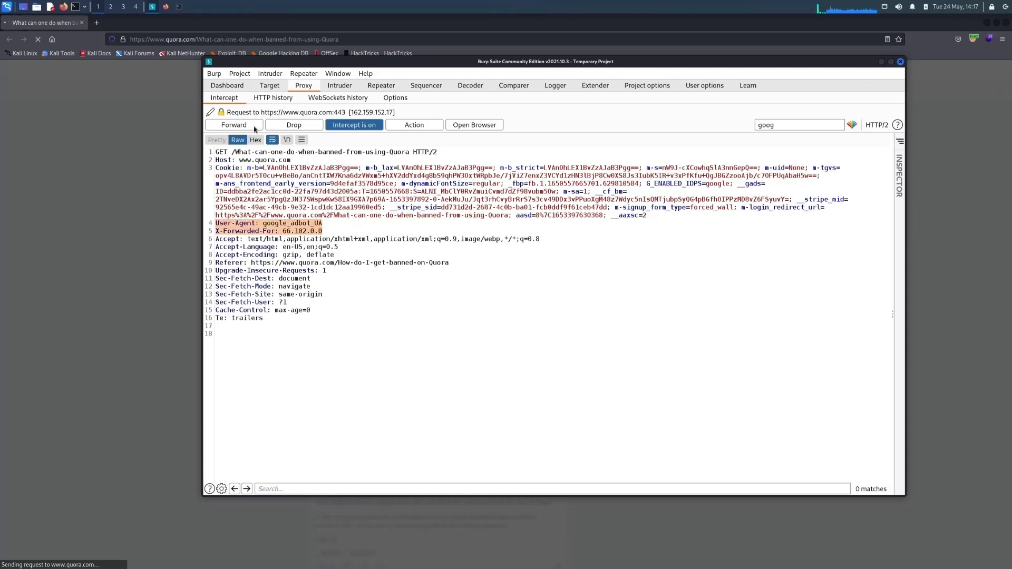
Forward the edited question request and send the first ajax request with spoofed headers.
click(249, 127)
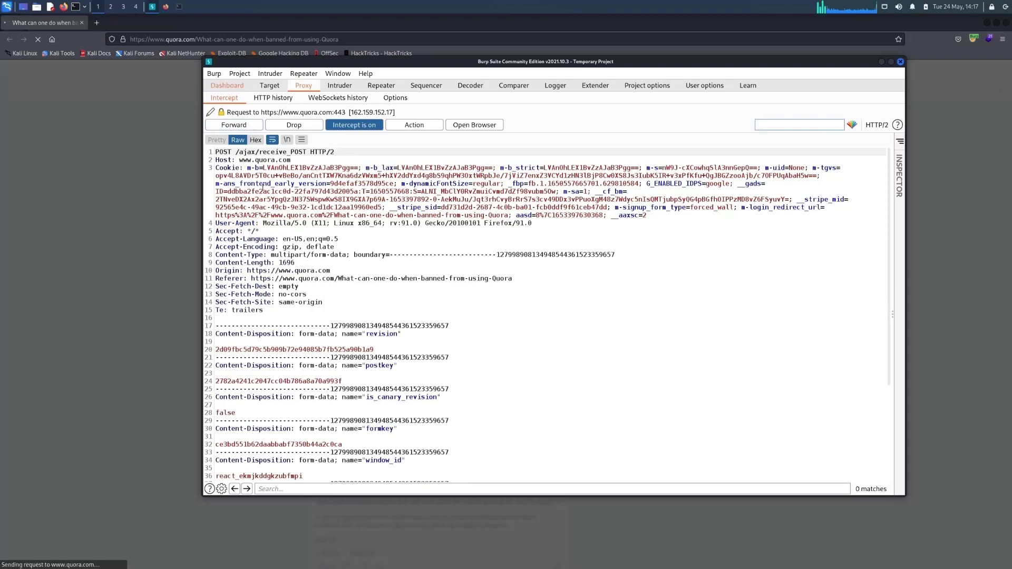
drag(290, 160, 239, 159)
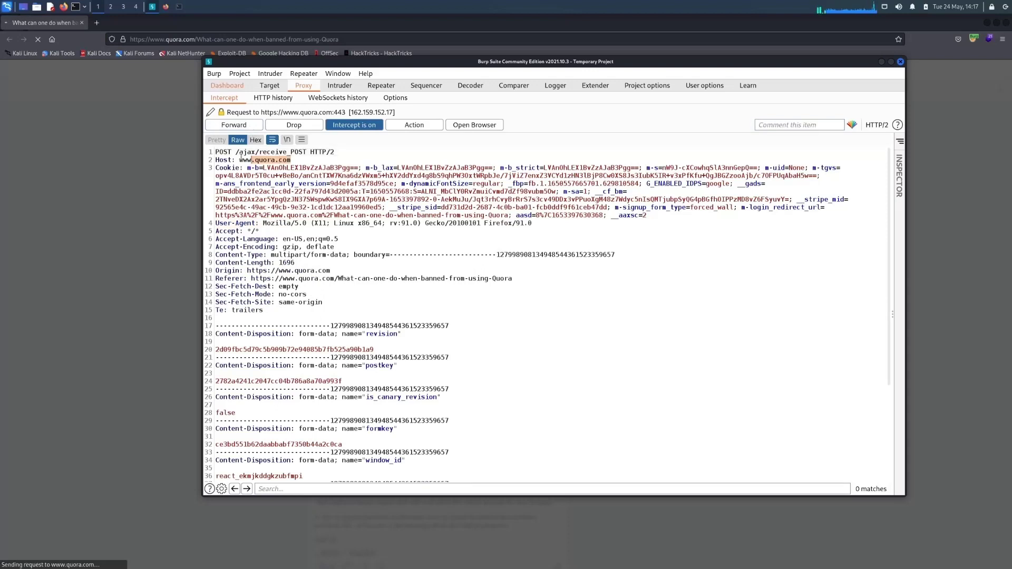
click(325, 224)
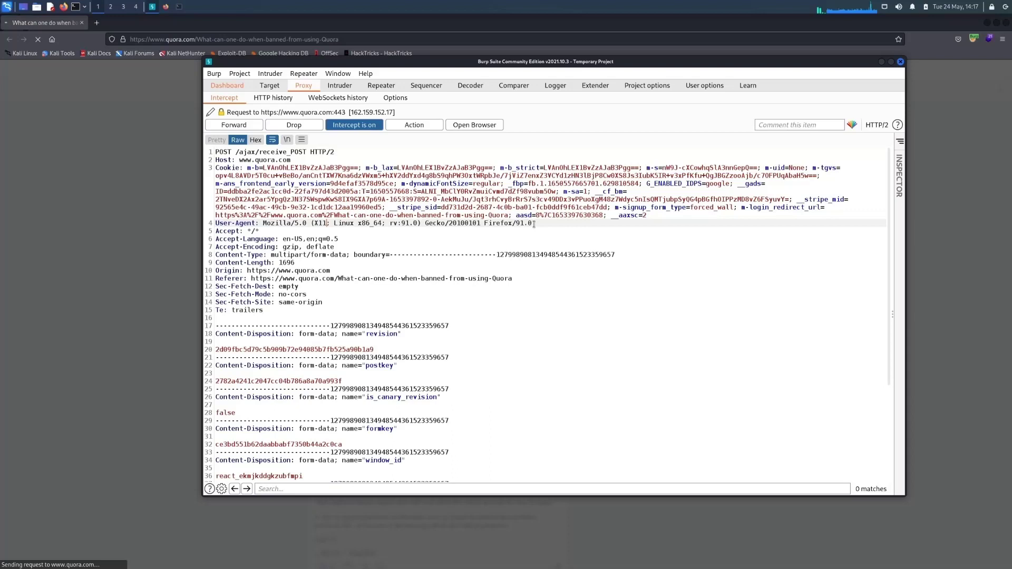
drag(532, 223, 216, 224)
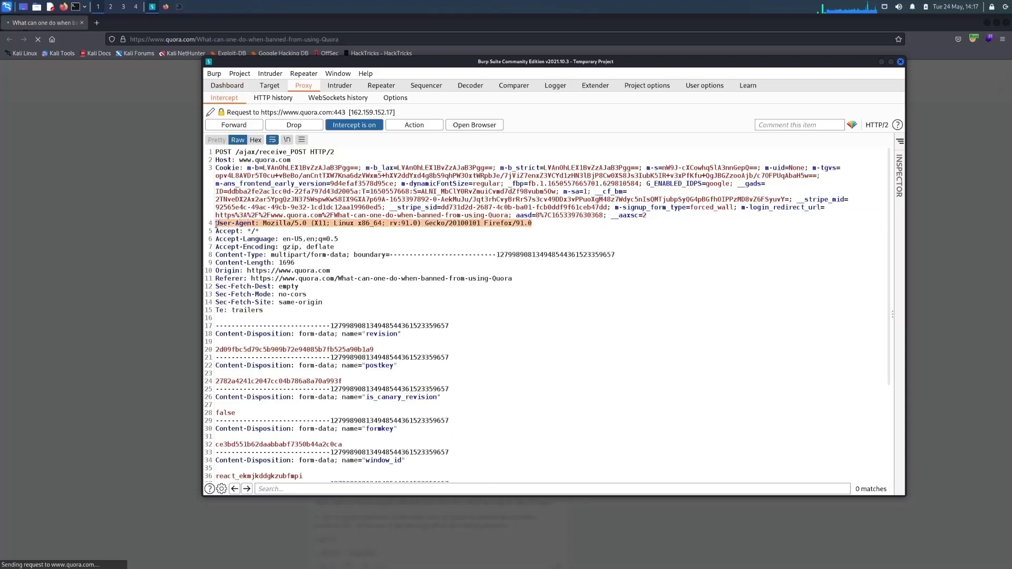
key(ctrl+v)
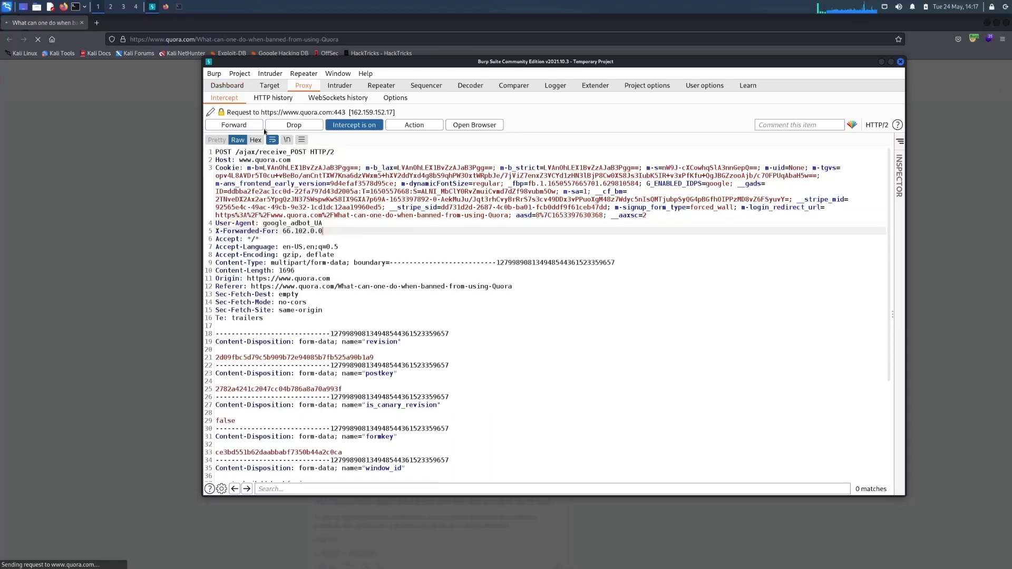
click(257, 125)
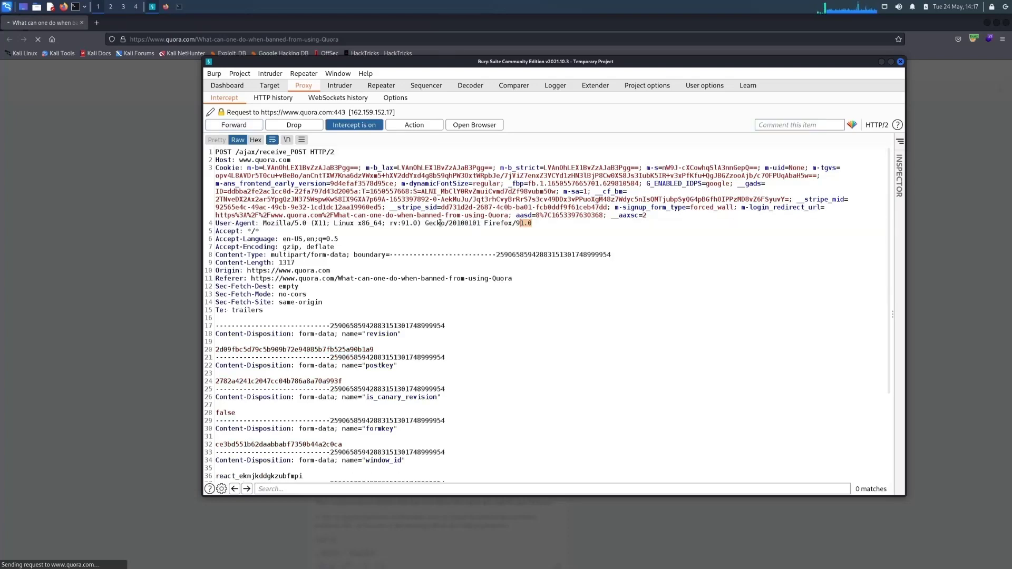
Paste the spoofed headers into the next ajax and service-worker requests and forward them.
drag(532, 223, 212, 224)
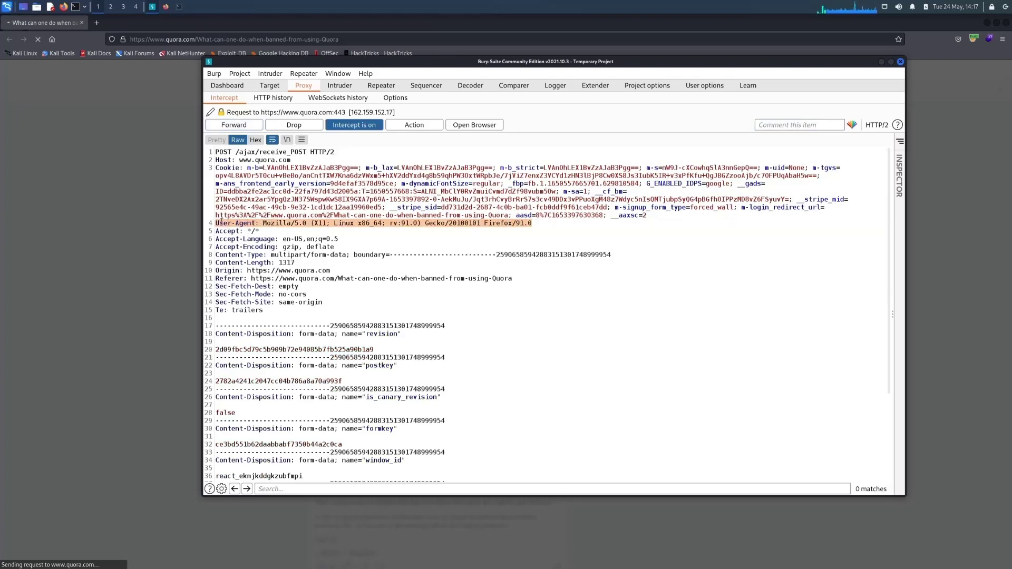
key(ctrl+v)
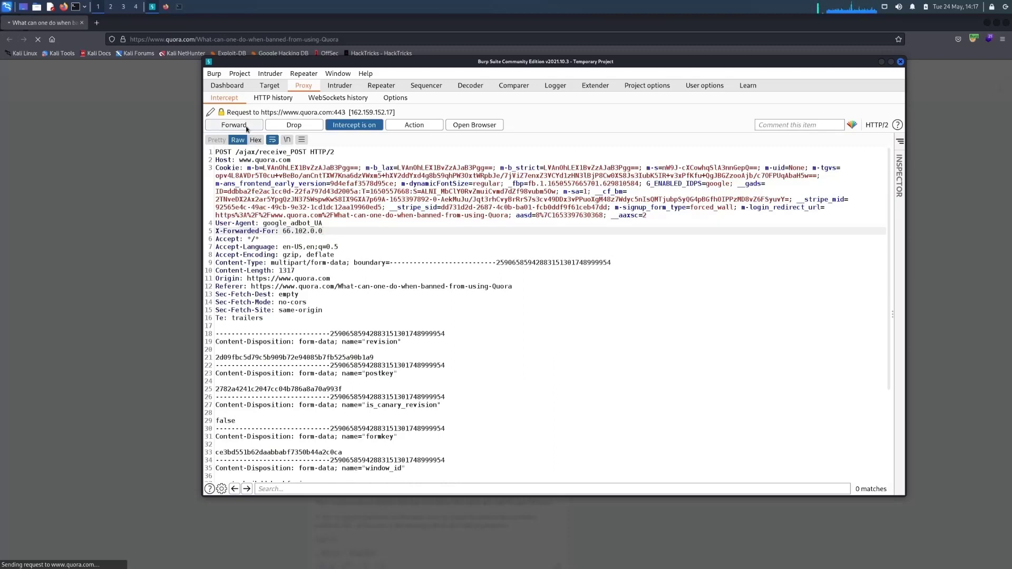
click(246, 127)
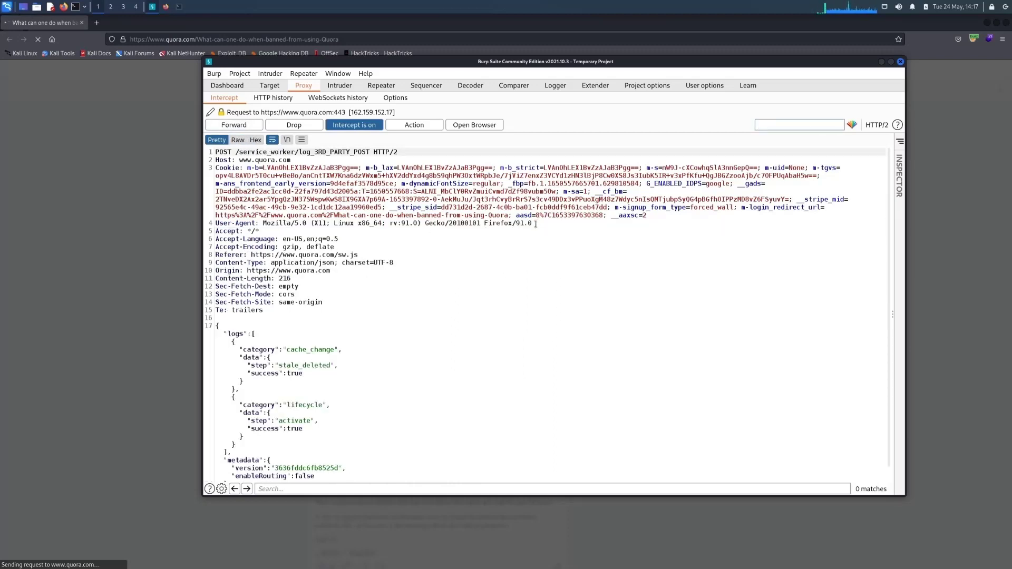
drag(535, 224, 215, 225)
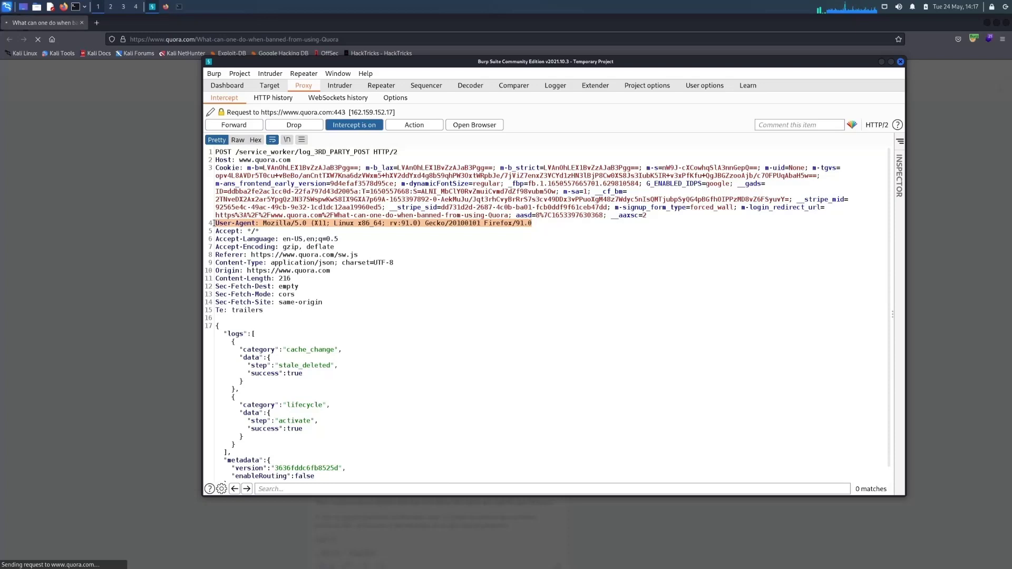
key(ctrl+v)
click(235, 127)
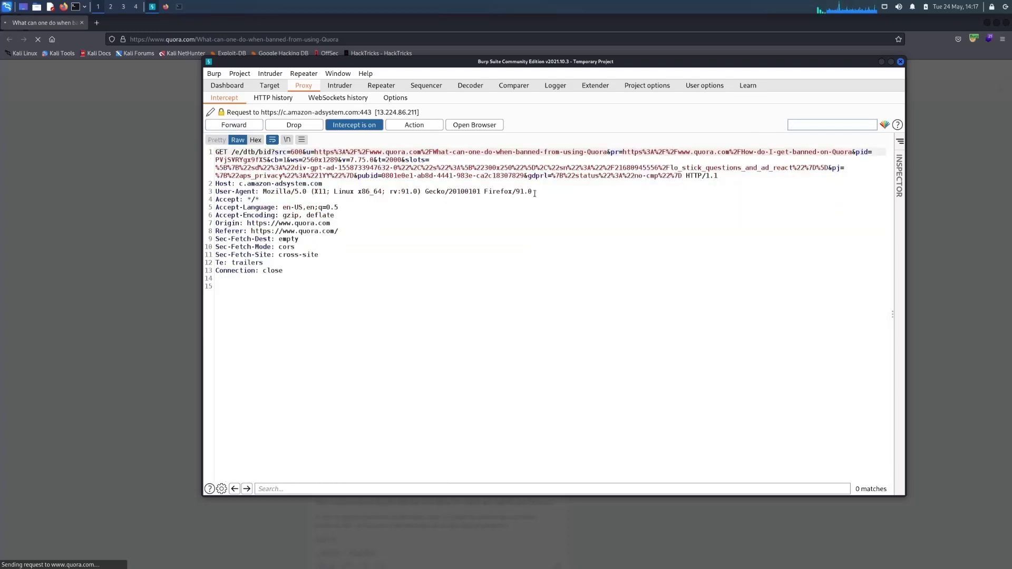
Pass the amazon-adsystem request unchanged and forward the CSP report with spoofed headers.
drag(535, 192, 214, 192)
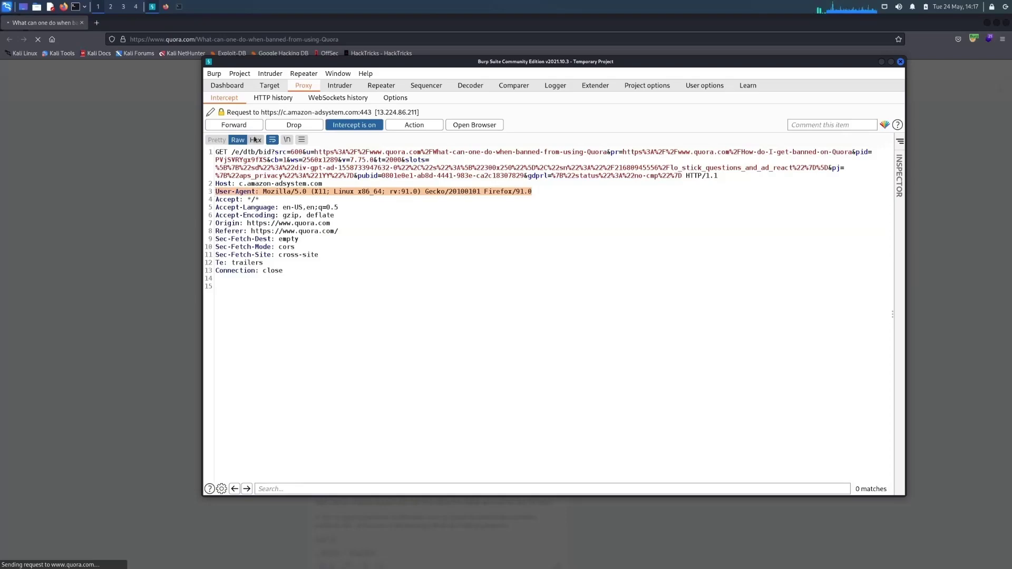
click(253, 127)
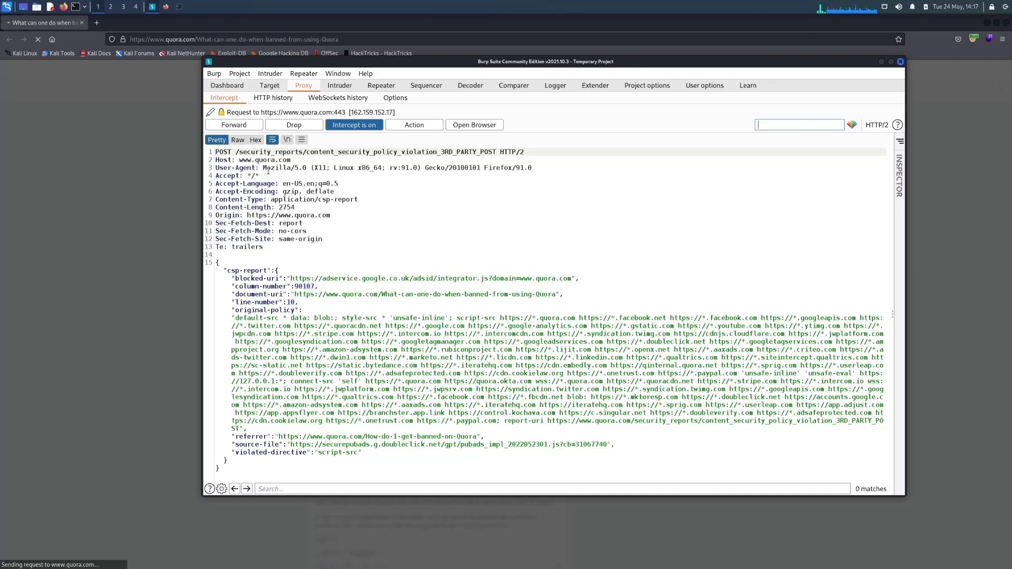
drag(216, 167, 534, 166)
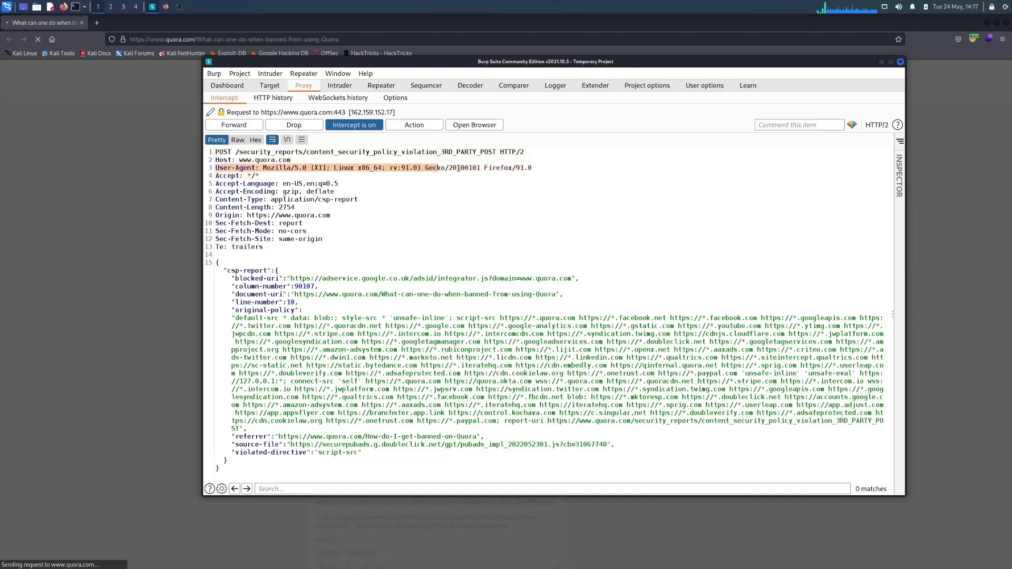
key(ctrl+v)
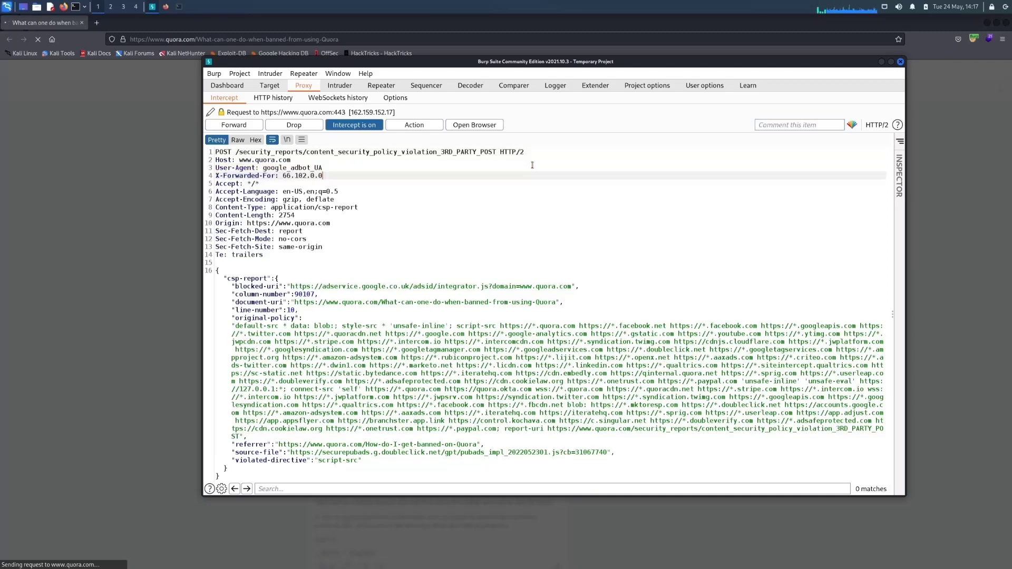
click(248, 126)
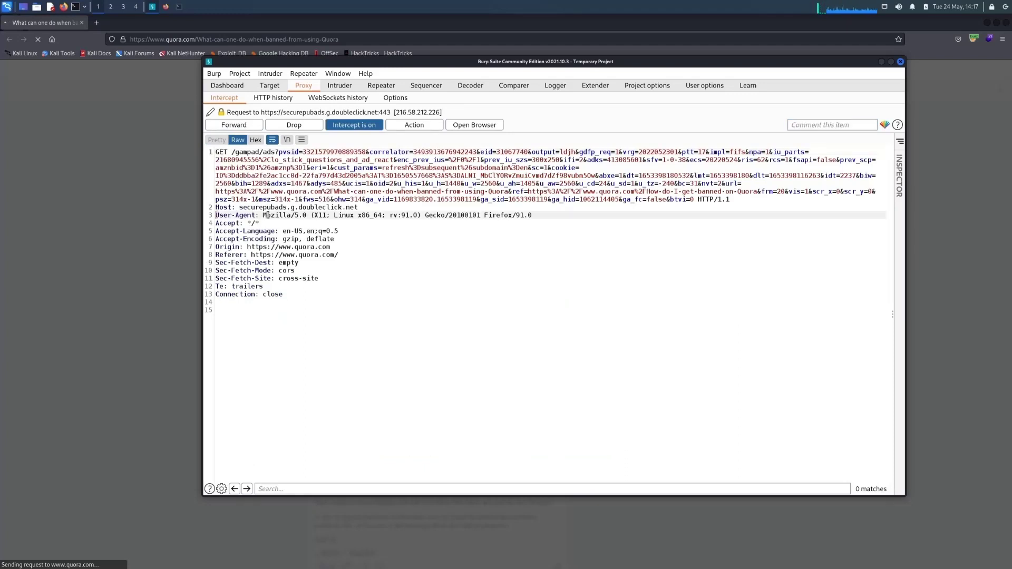
Forward the doubleclick request with spoofed headers and both googlesyndication ad requests unchanged.
drag(216, 215, 533, 216)
key(ctrl+v)
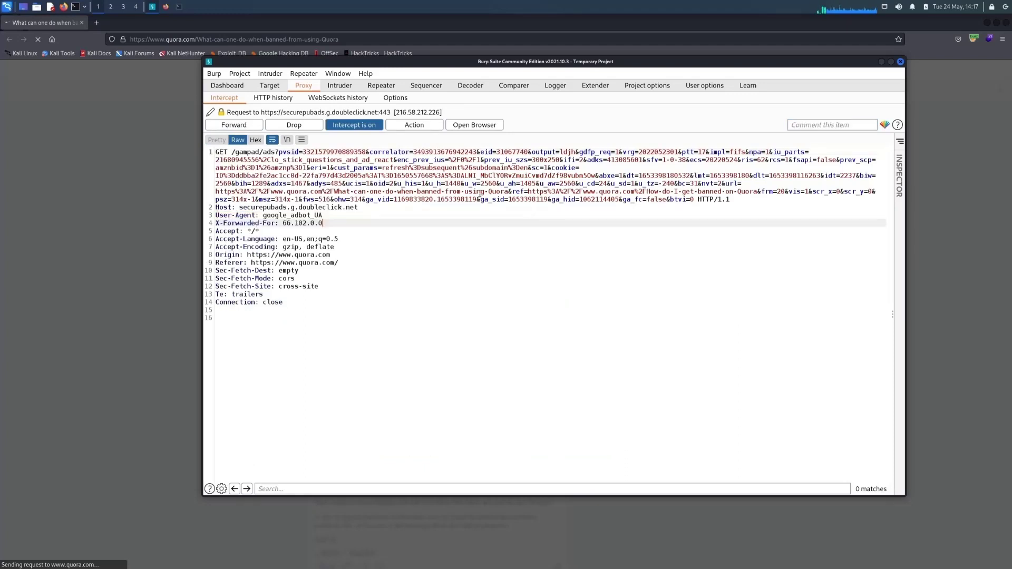
click(233, 124)
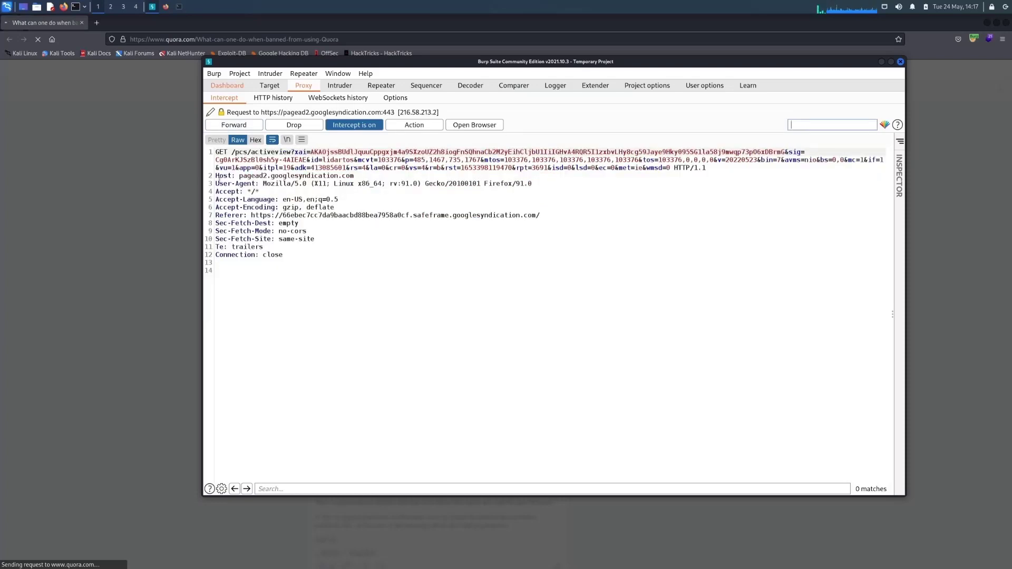
drag(216, 184, 535, 184)
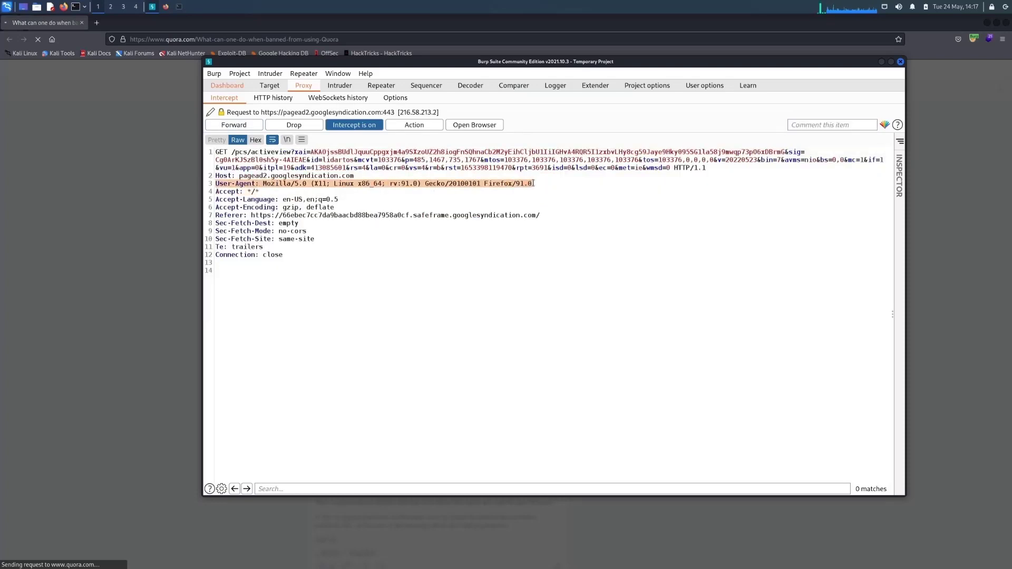
drag(353, 175, 241, 175)
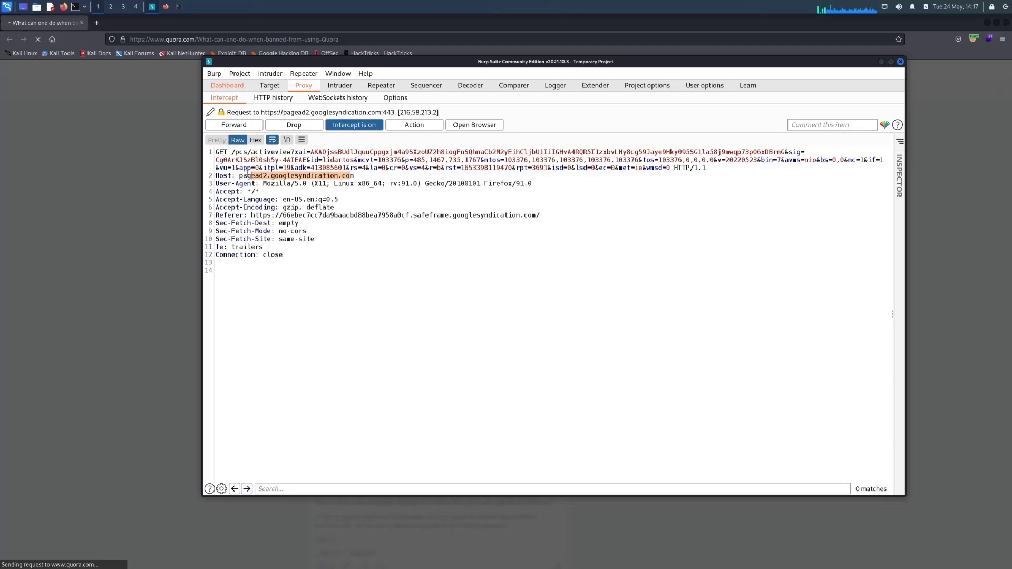
click(252, 125)
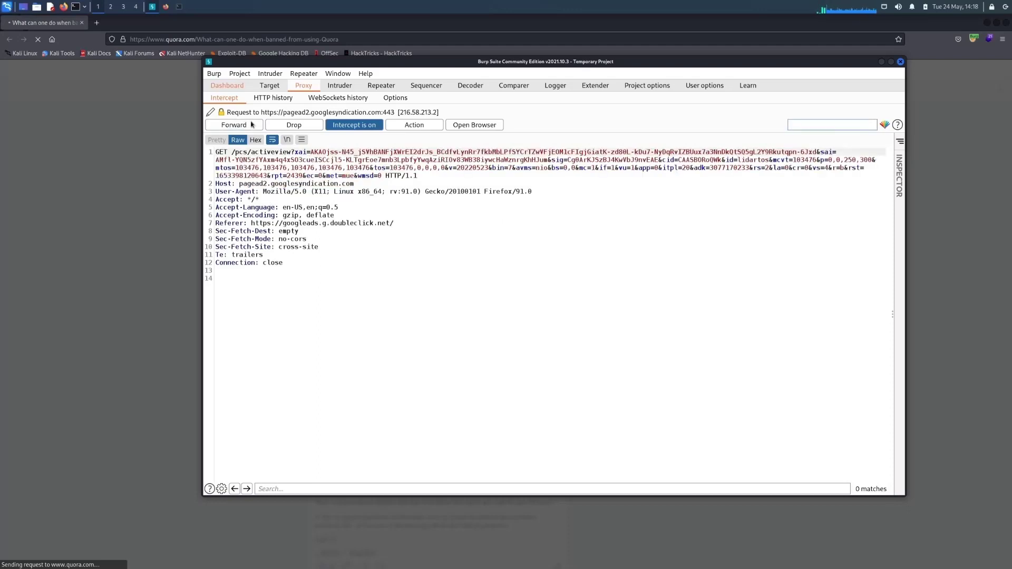
click(251, 125)
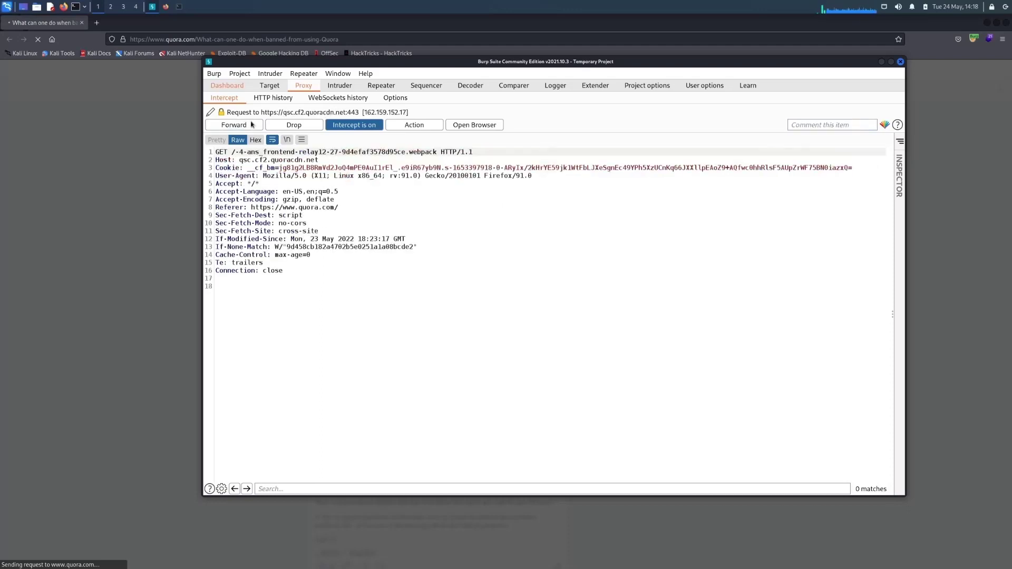
Forward the quoracdn script unchanged, then the main.css request with google_adbot_UA headers.
drag(270, 160, 315, 161)
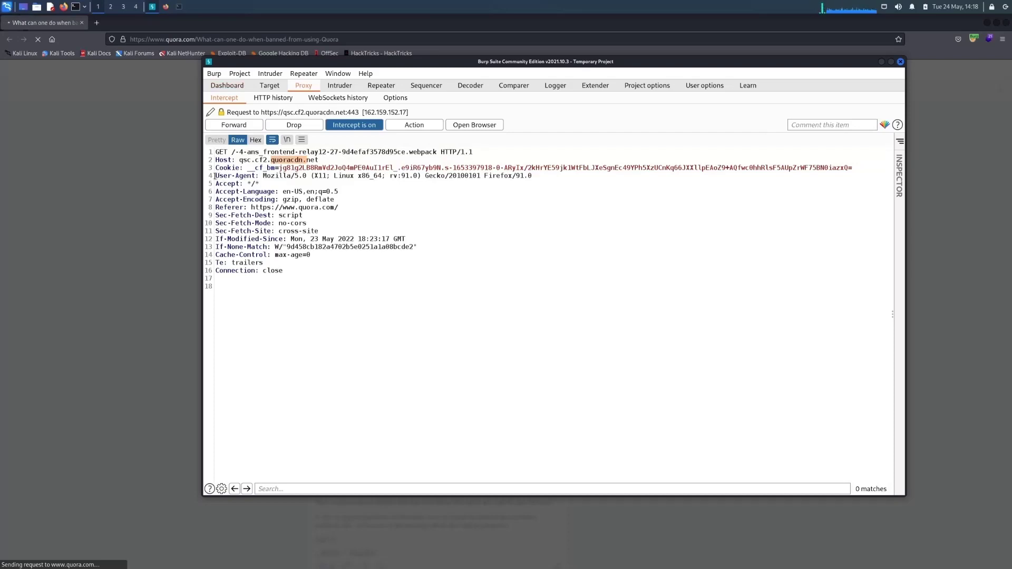
drag(215, 175, 540, 175)
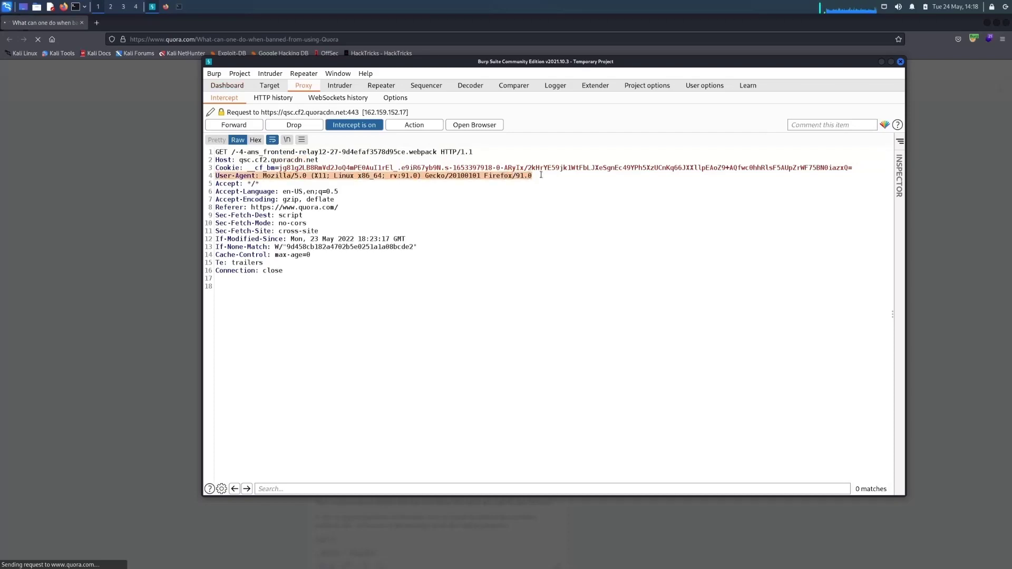
click(234, 125)
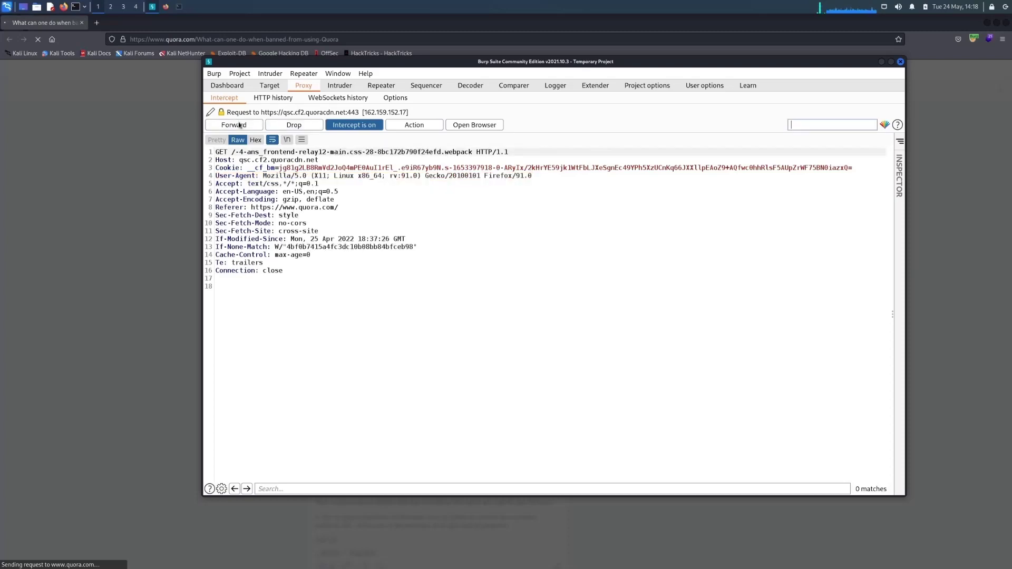
drag(215, 176, 525, 176)
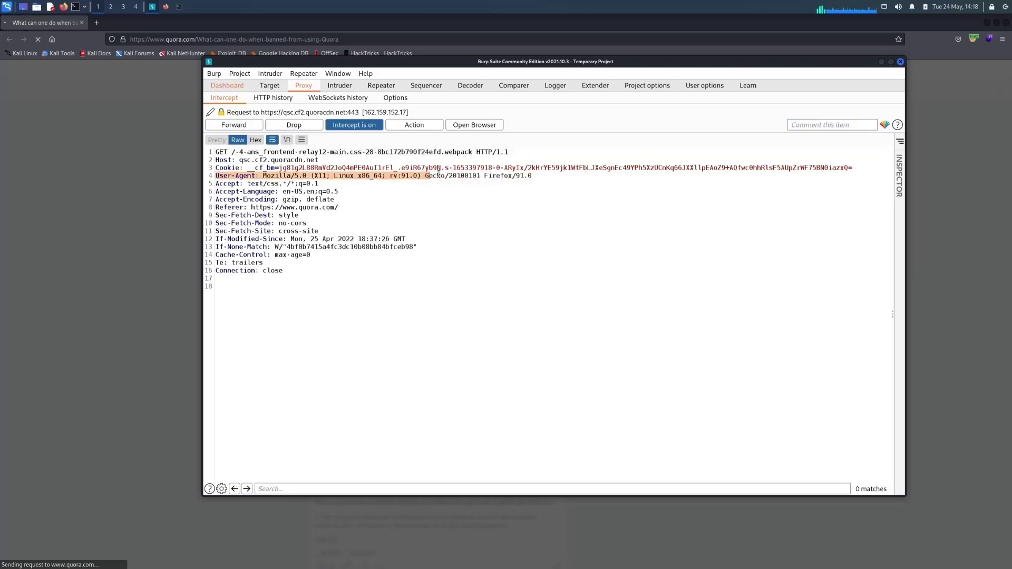
click(246, 127)
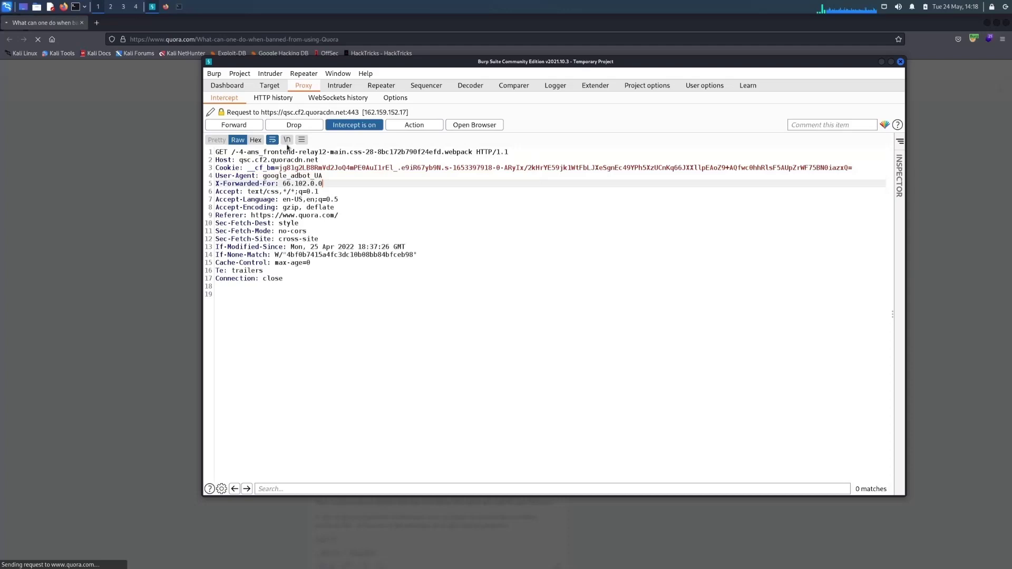
click(246, 129)
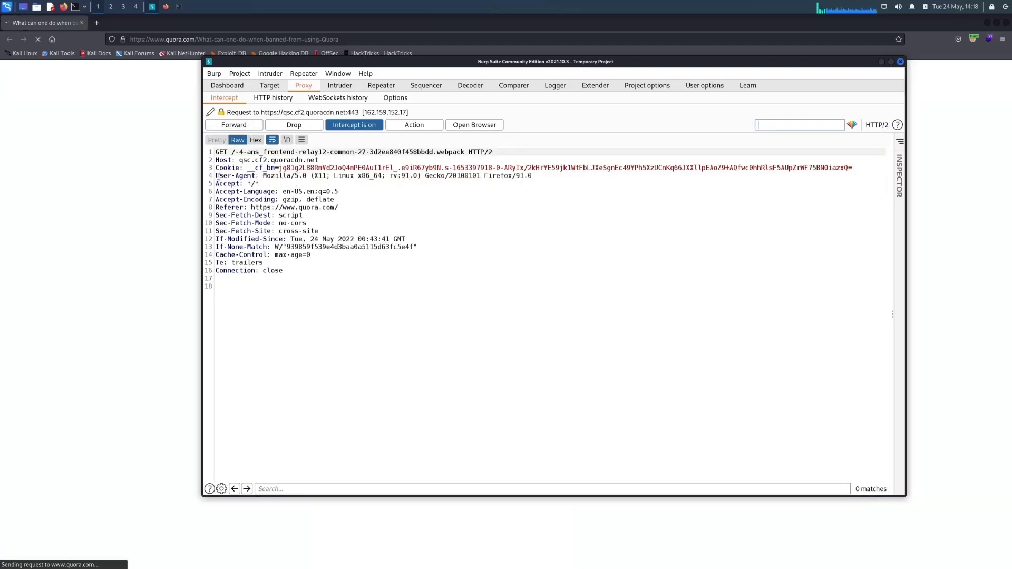
Forward the common-27 and vendor webpack script requests.
drag(215, 175, 531, 175)
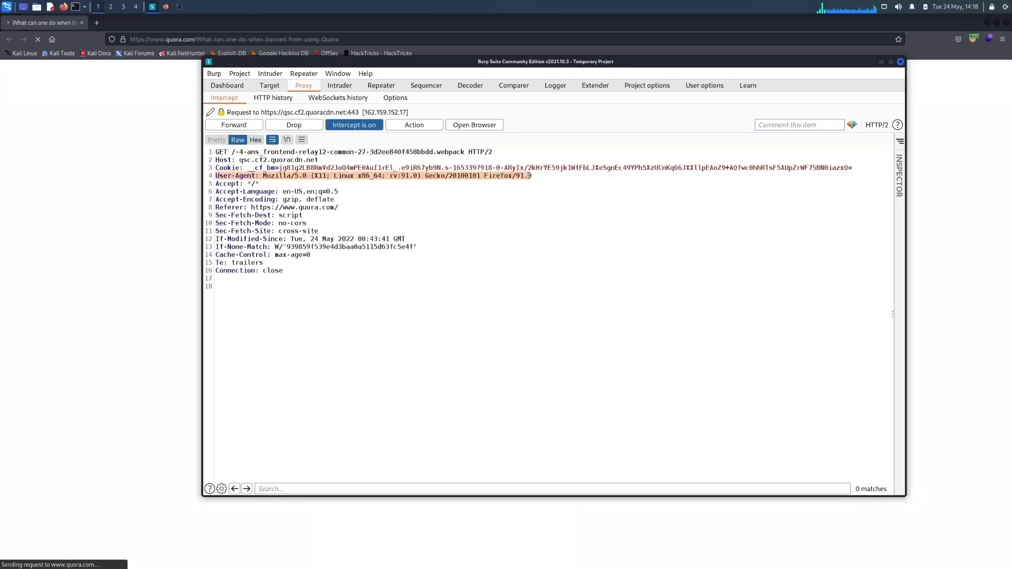
click(233, 125)
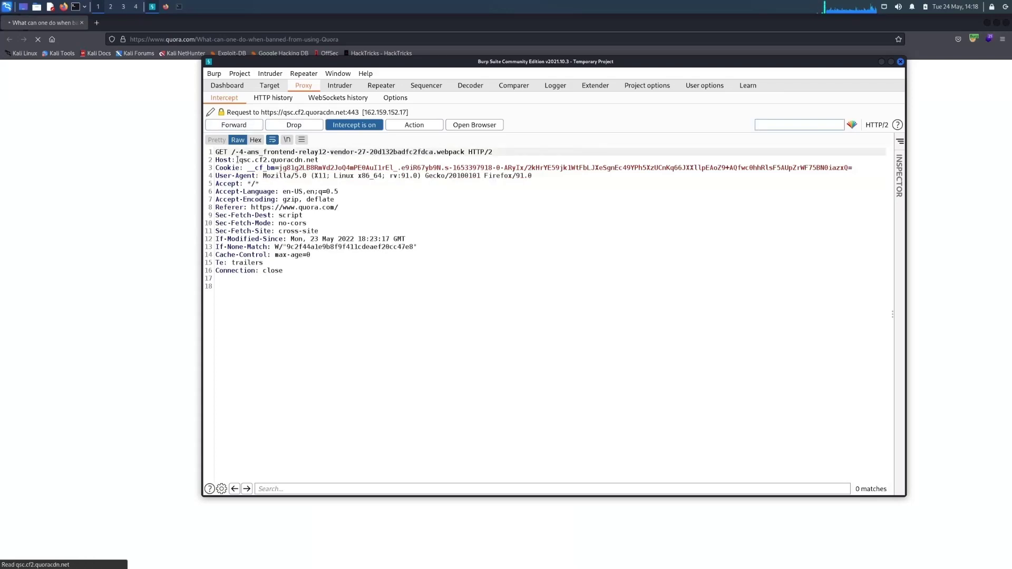
drag(215, 176, 533, 176)
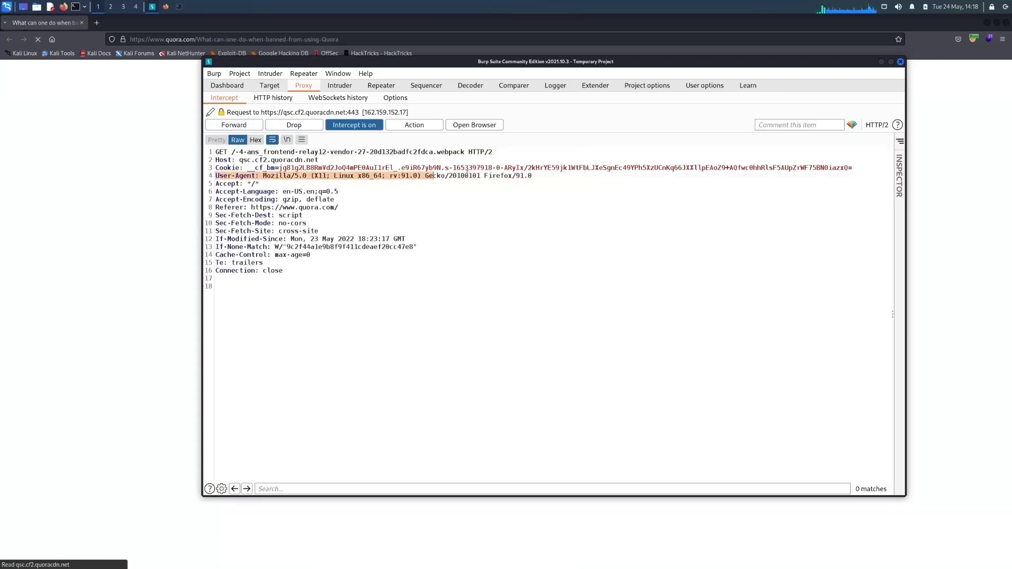
click(537, 177)
click(234, 124)
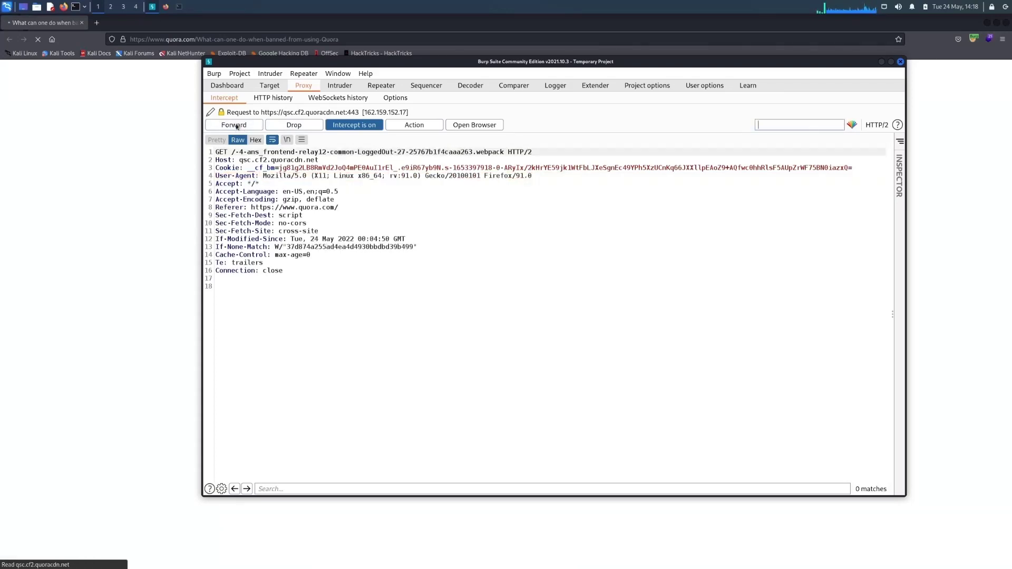
Send the LoggedOut, QuestionPageLoadable and PageReloadableQuery requests with spoofed adbot headers.
drag(215, 176, 534, 175)
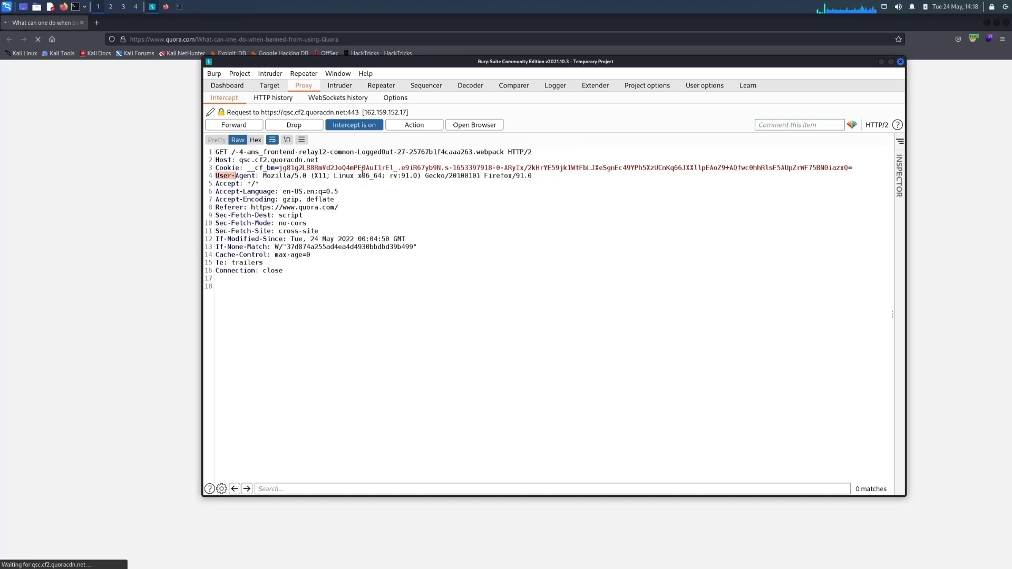
text(User-Agent: google_adbot_UA X-Forwarded-For: 66.102.0.0)
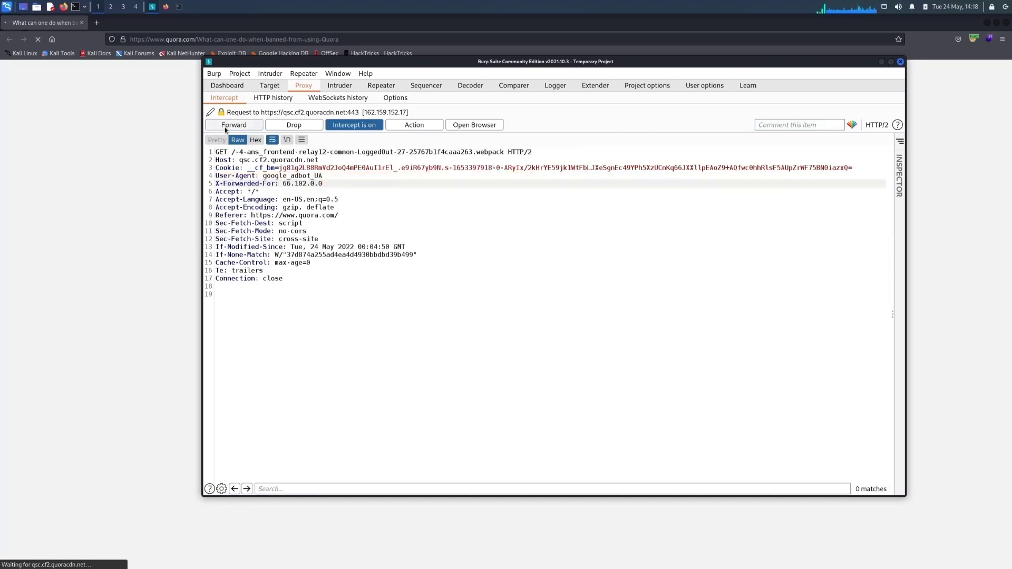
click(235, 125)
drag(217, 176, 534, 177)
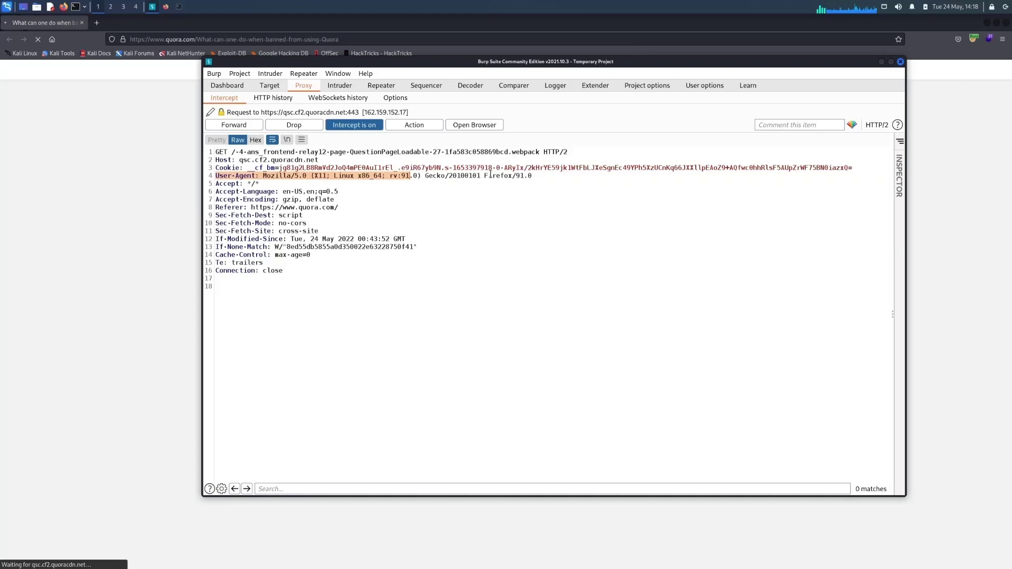
text(User-Agent: google_adbot_UA X-Forwarded-For: 66.102.0.0)
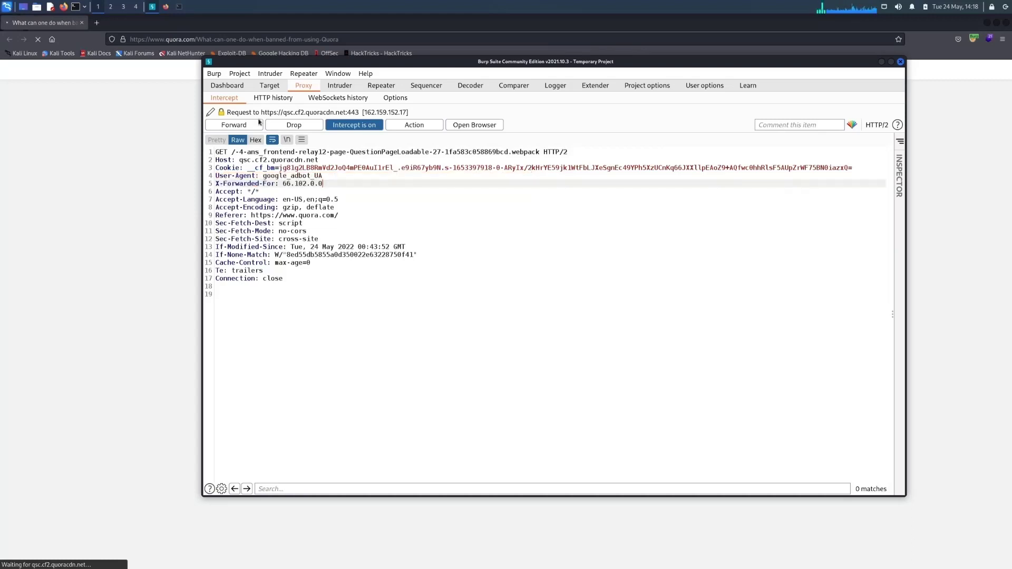
click(235, 125)
drag(215, 176, 547, 178)
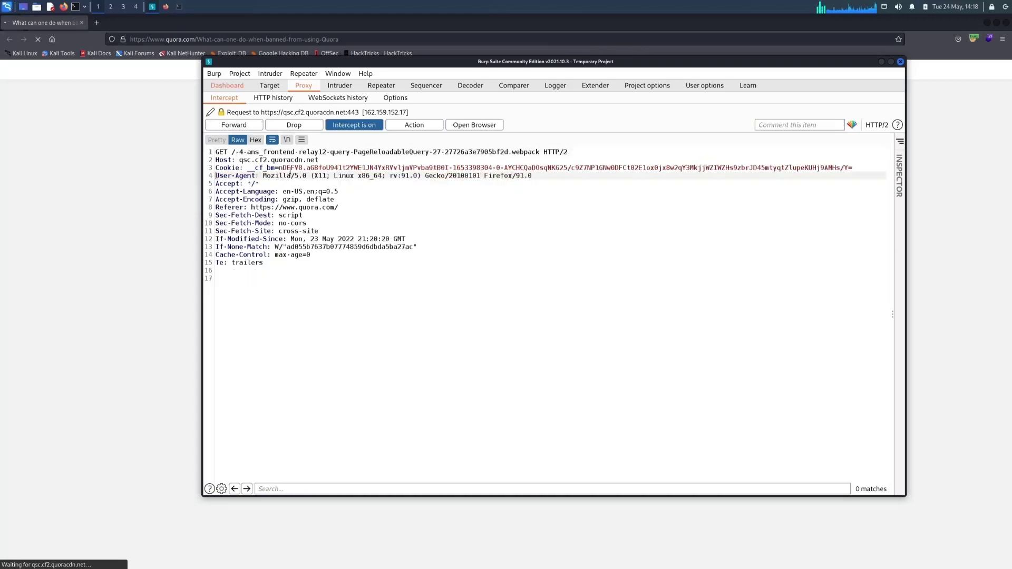
text(User-Agent: google_adbot_UA X-Forwarded-For: 66.102.0.0)
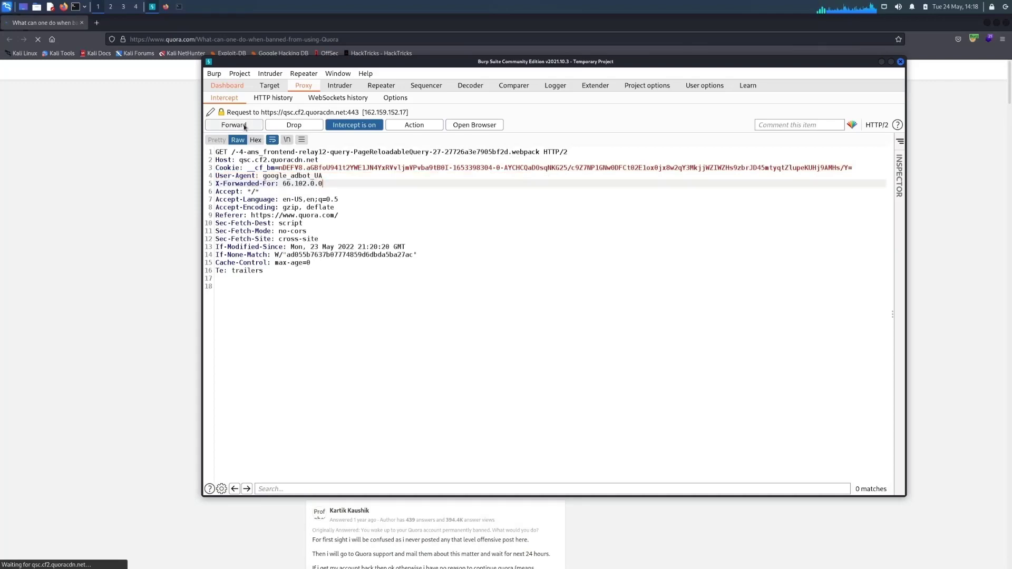
click(244, 126)
Turn interception off and expand the first answer's full text on the Quora page.
mouse_move(259, 61)
mouse_down()
mouse_move(524, 253)
mouse_move(224, 114)
mouse_move(214, 96)
mouse_up()
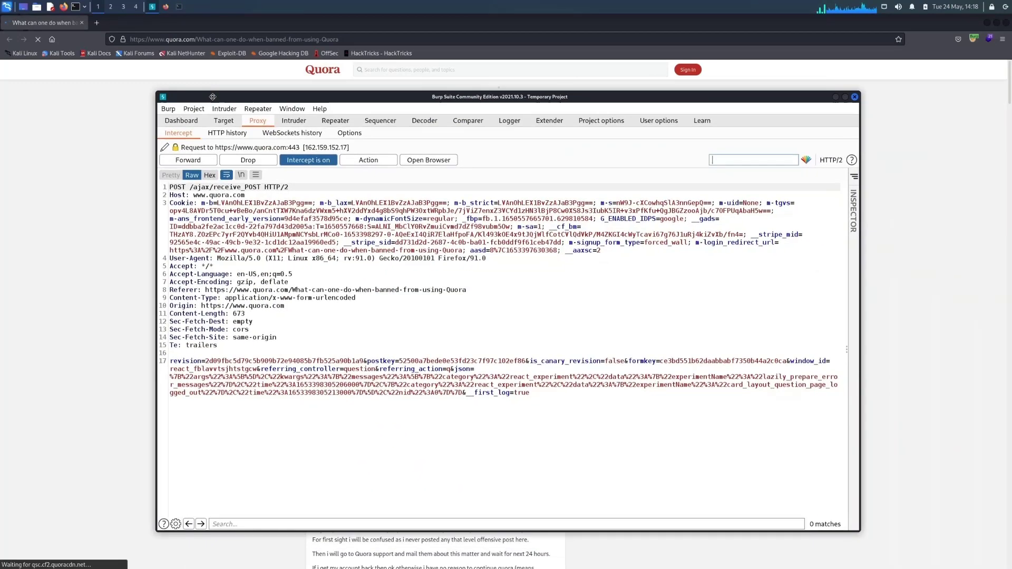
click(310, 161)
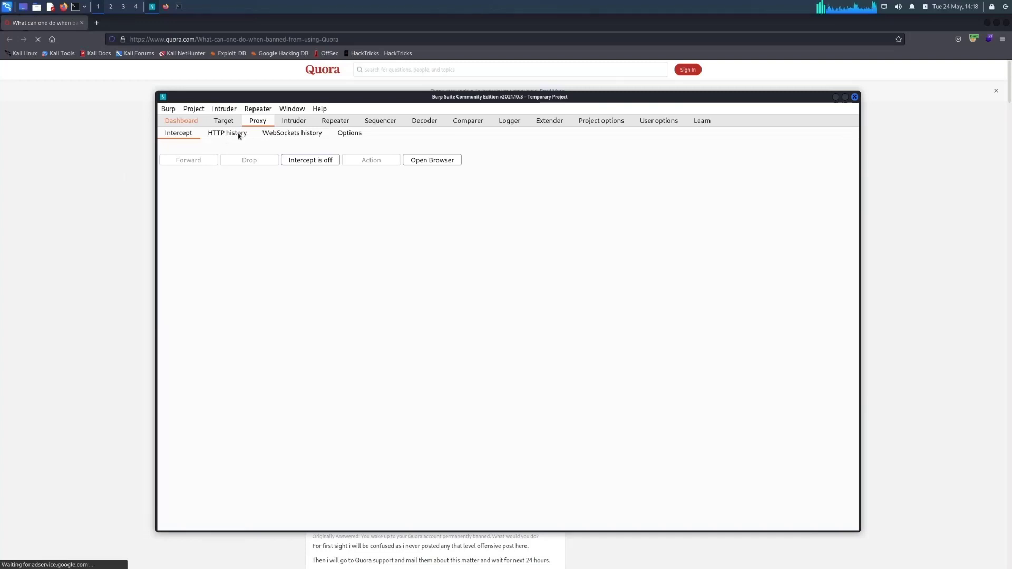
click(135, 149)
click(434, 385)
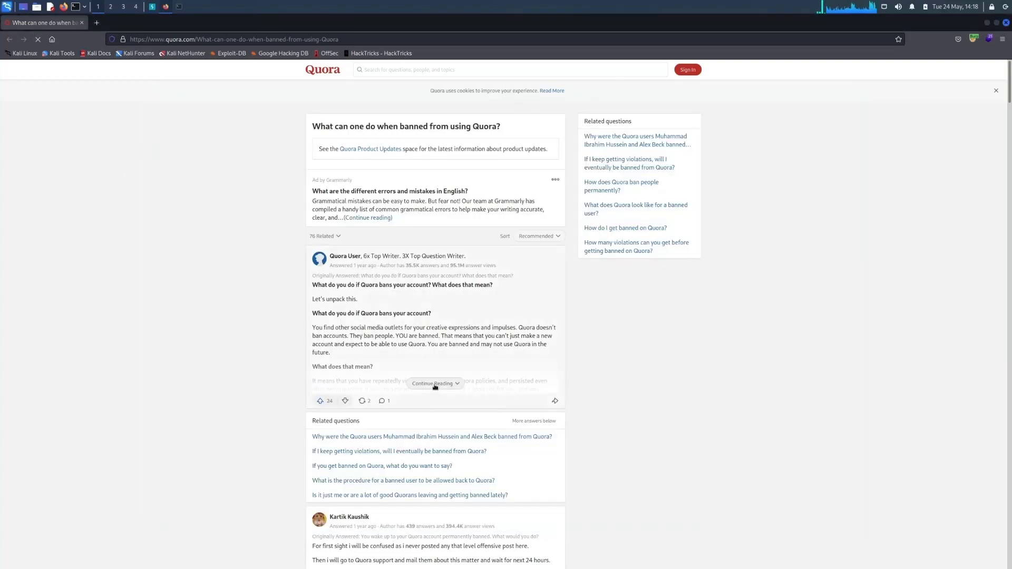
click(434, 385)
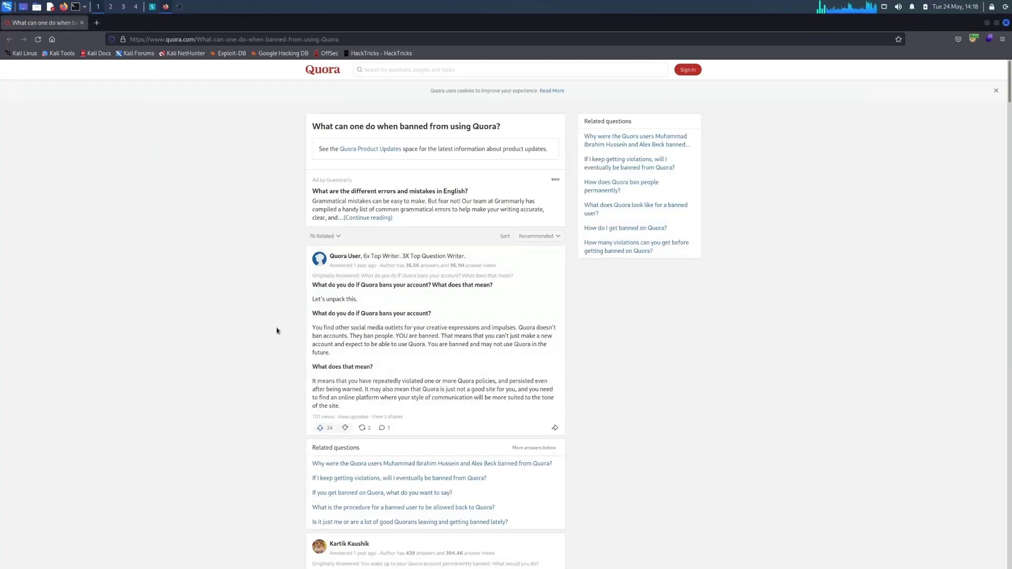
scroll(277, 330, down, 2)
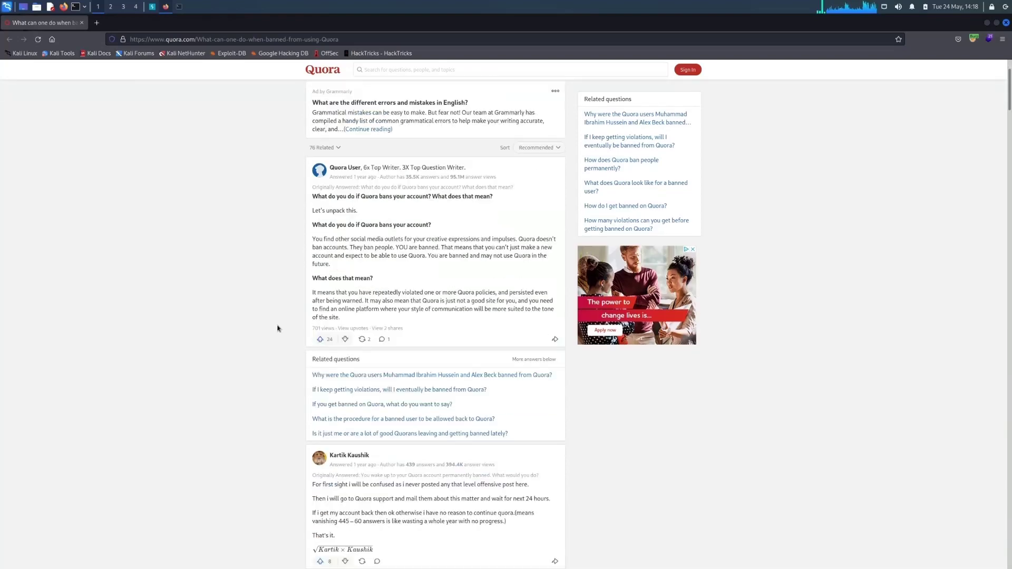
scroll(277, 328, down, 1)
scroll(277, 328, down, 1)
scroll(278, 328, down, 2)
scroll(277, 327, down, 1)
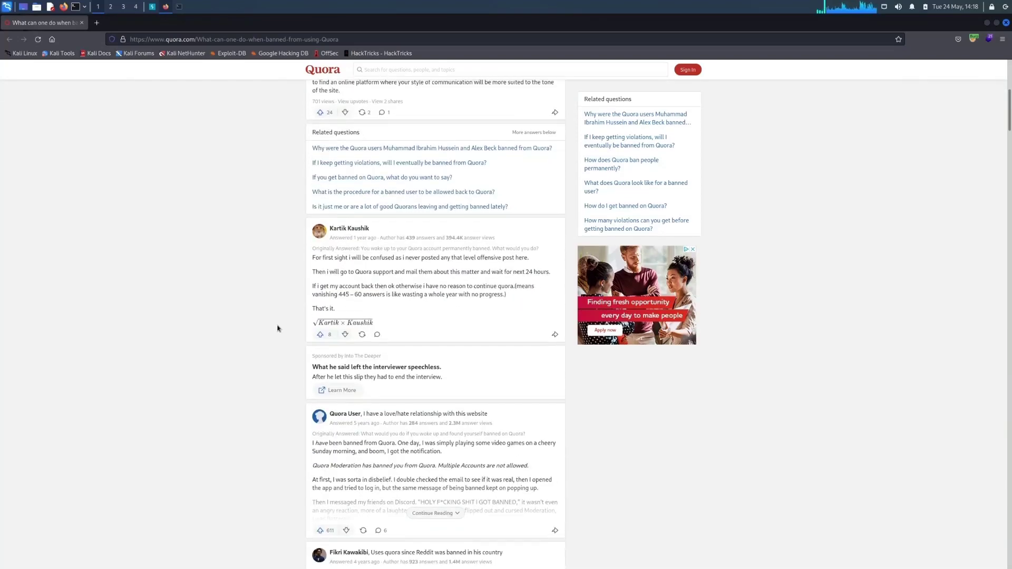
scroll(278, 328, down, 1)
scroll(277, 329, down, 1)
scroll(278, 328, down, 2)
scroll(278, 328, down, 1)
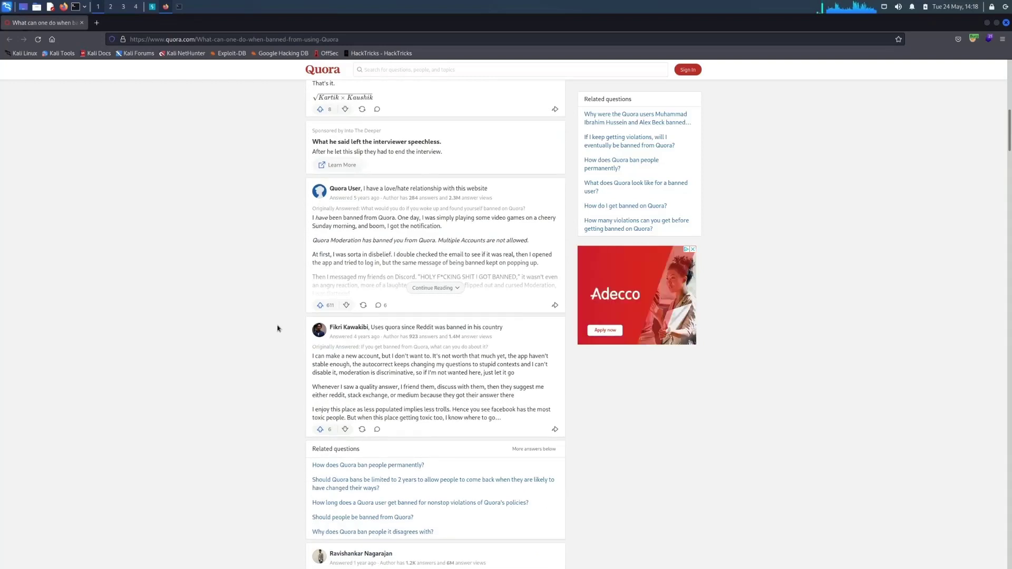
Raise the Burp Suite window from the taskbar over the scrolled Quora answers.
click(152, 6)
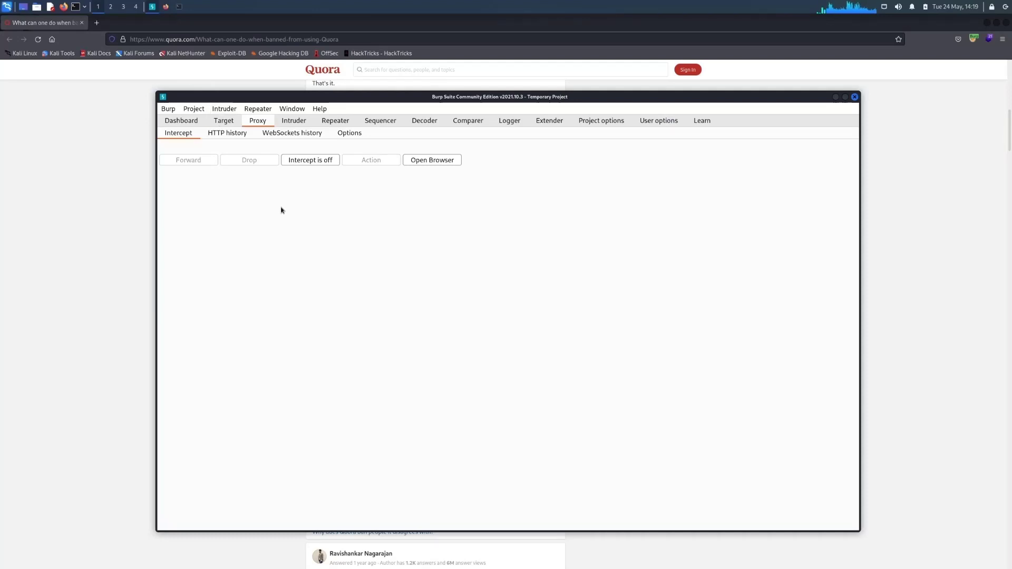